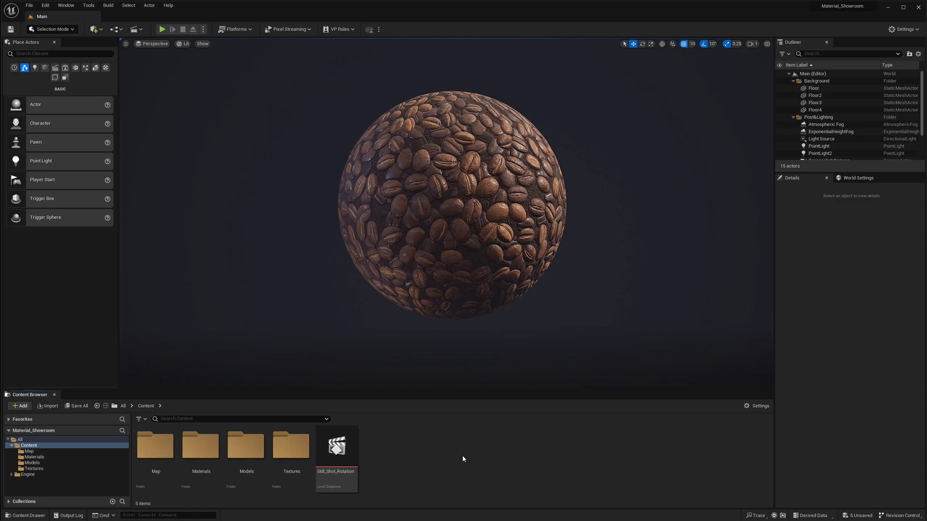
# Look through the Textures folder, then go to the Models folder in the Content Browser.
pyautogui.doubleClick(291, 445)
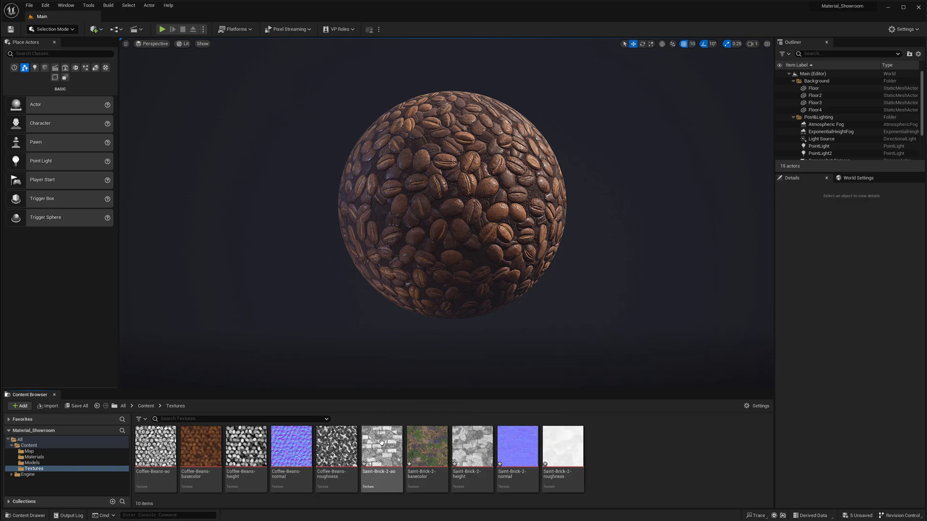
pyautogui.moveTo(379, 442)
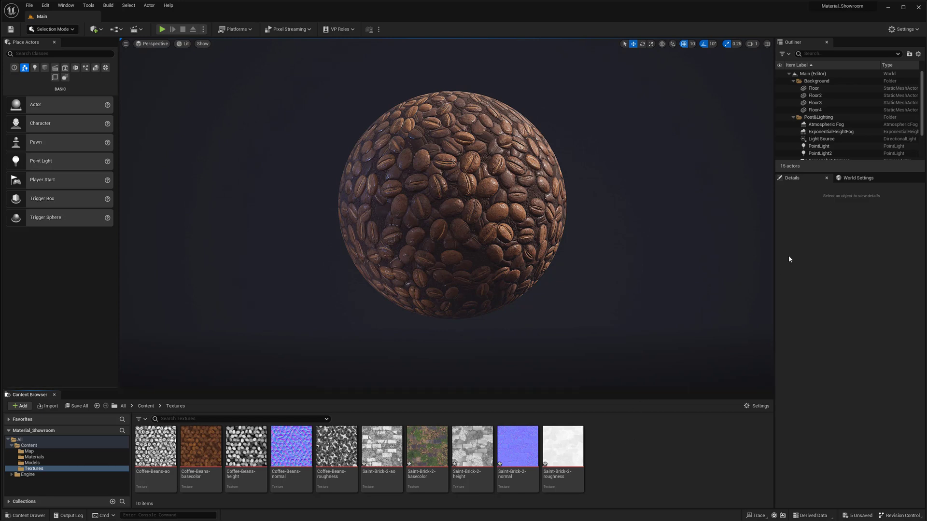
pyautogui.click(146, 406)
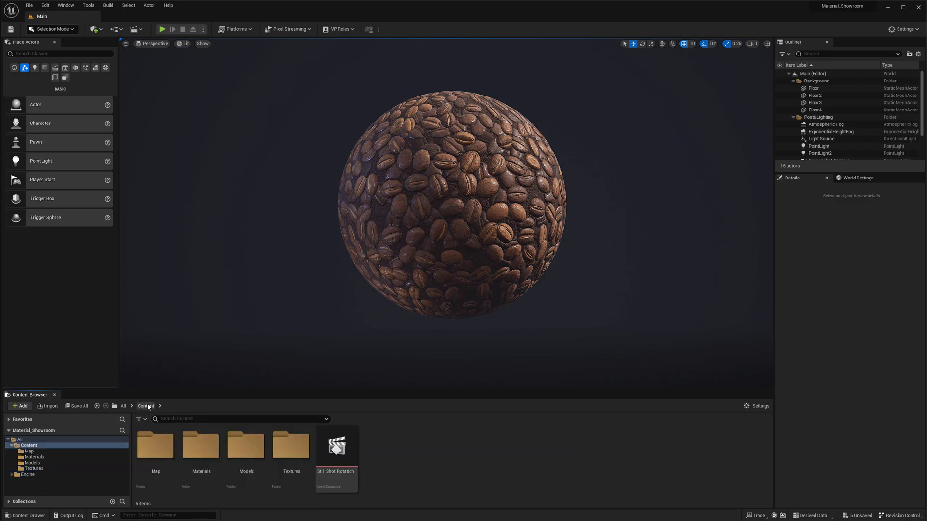
pyautogui.doubleClick(252, 454)
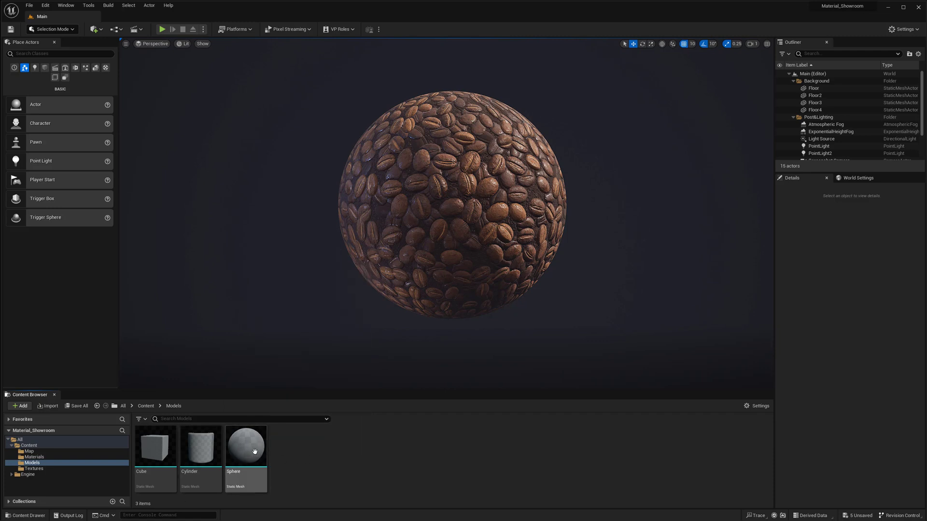
# Duplicate the Sphere mesh as Sphere1 and briefly inspect it in the Static Mesh editor.
pyautogui.rightClick(247, 452)
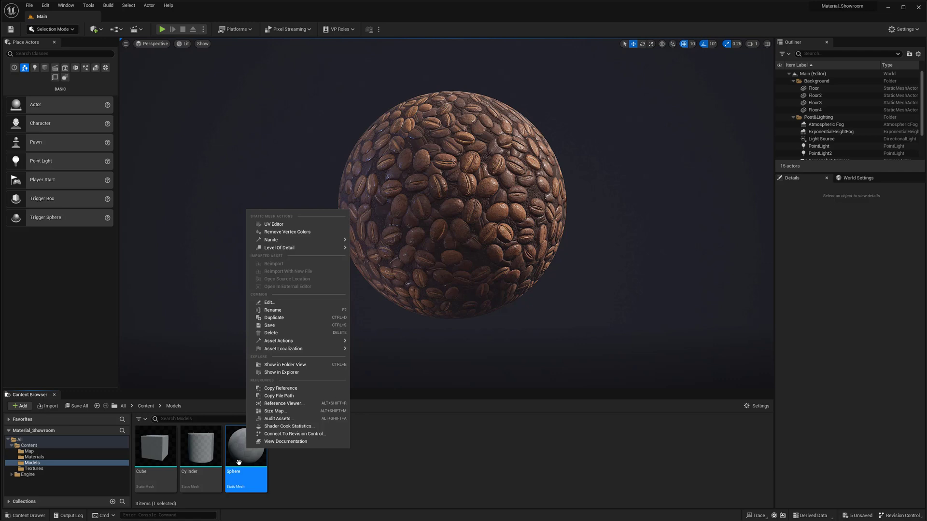
pyautogui.click(274, 317)
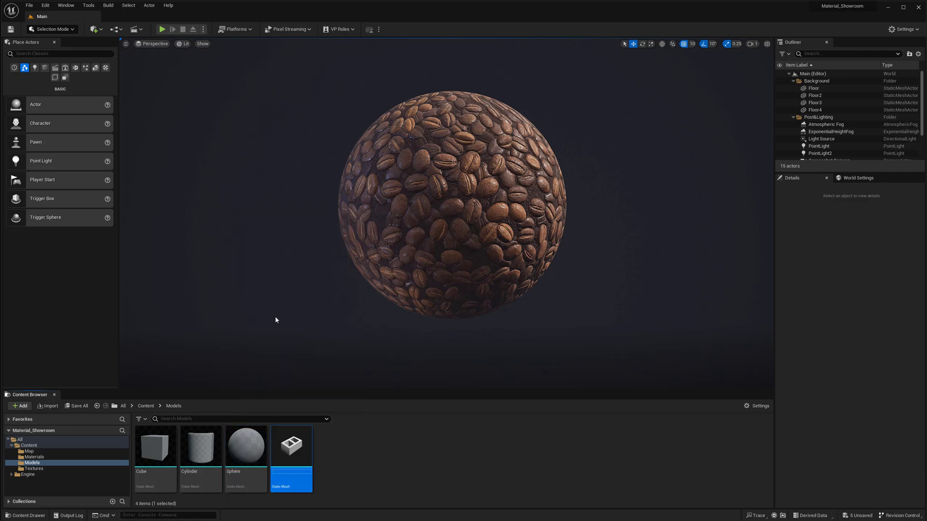
pyautogui.press('Return')
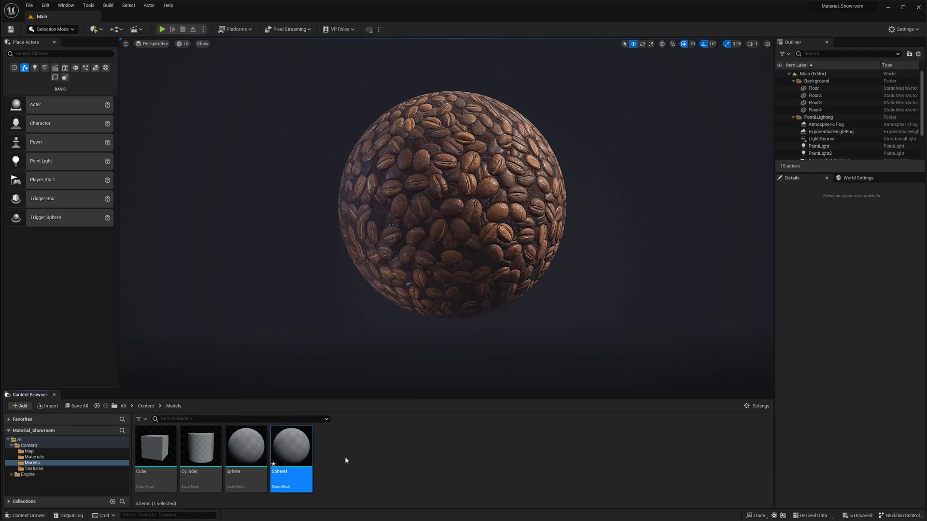
pyautogui.moveTo(274, 448)
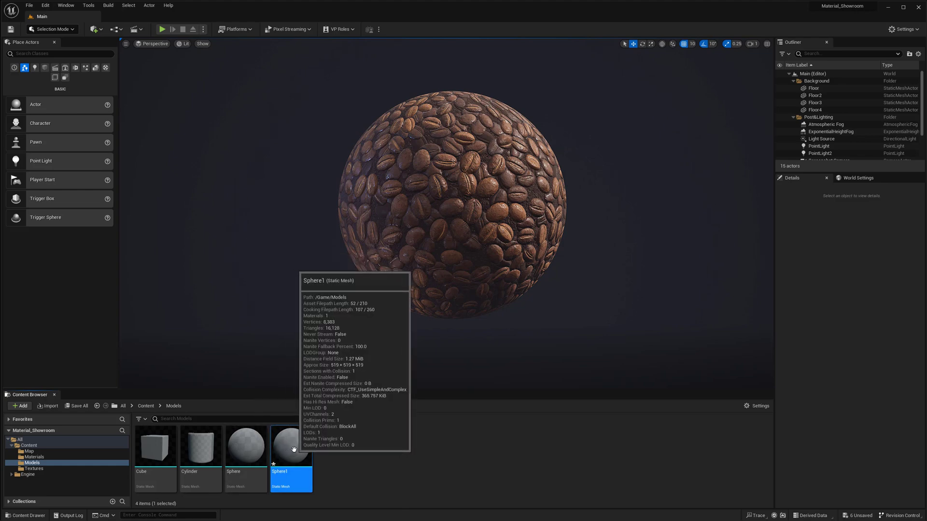
pyautogui.doubleClick(294, 449)
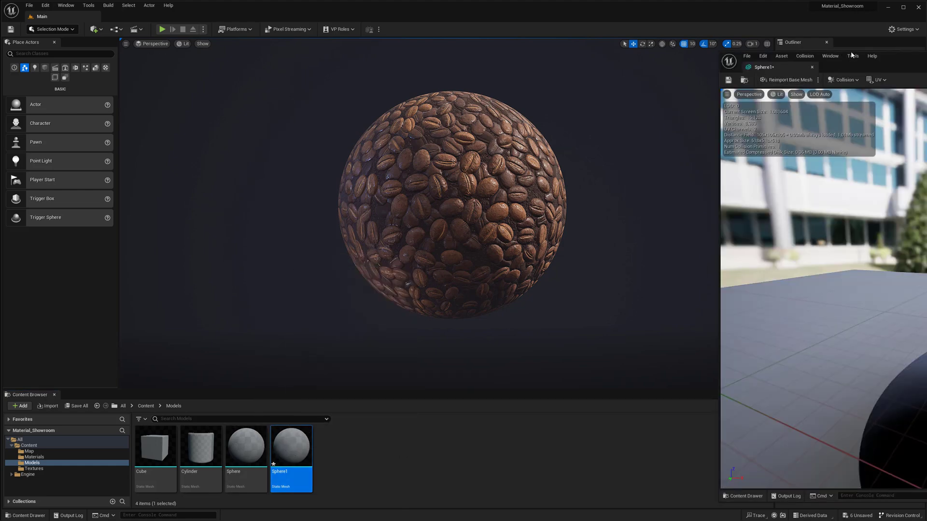
pyautogui.moveTo(881, 62); pyautogui.dragTo(466, 54)
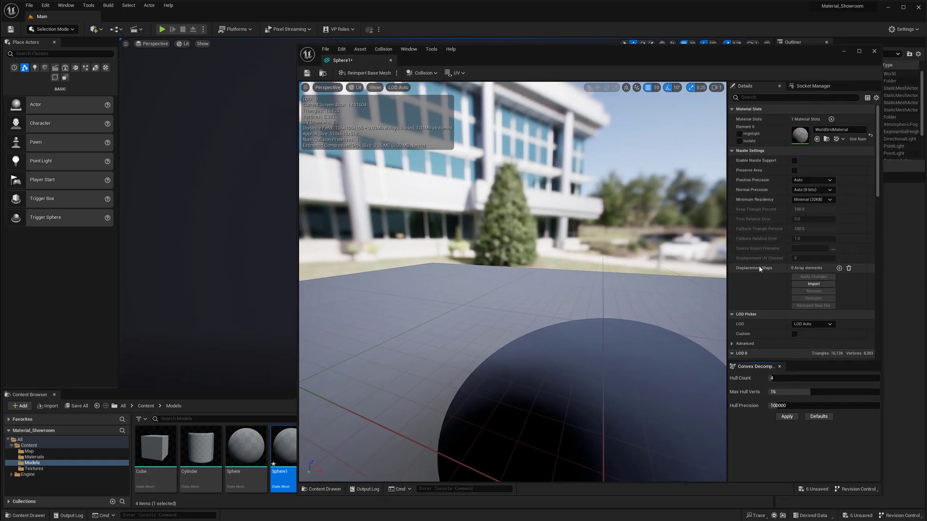
pyautogui.click(391, 61)
pyautogui.click(360, 456)
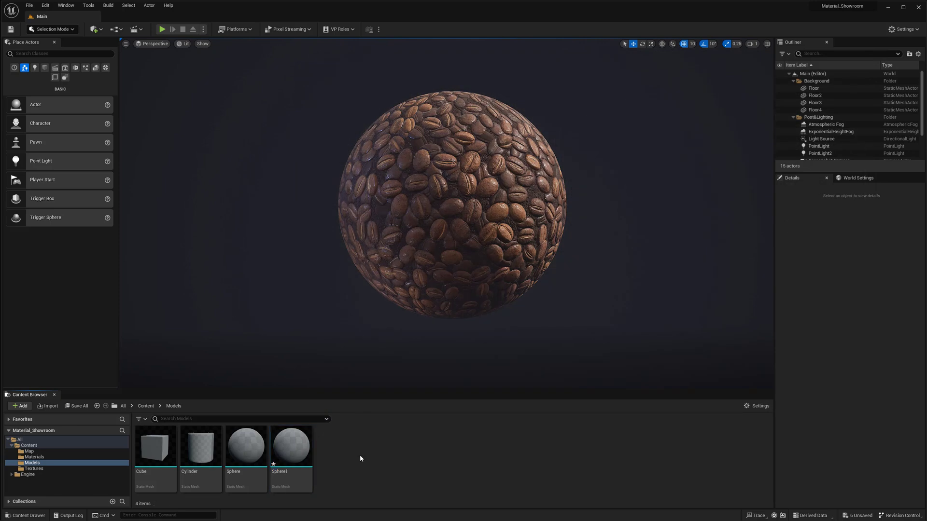
# Put the Sphere1 mesh into the scene Sphere actor's Static Mesh slot.
pyautogui.rightClick(286, 452)
pyautogui.click(350, 470)
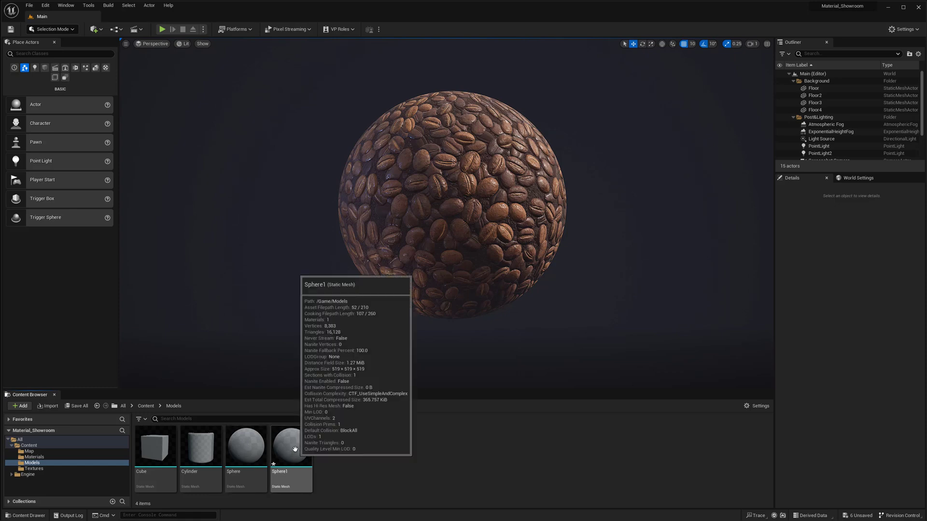
pyautogui.click(413, 278)
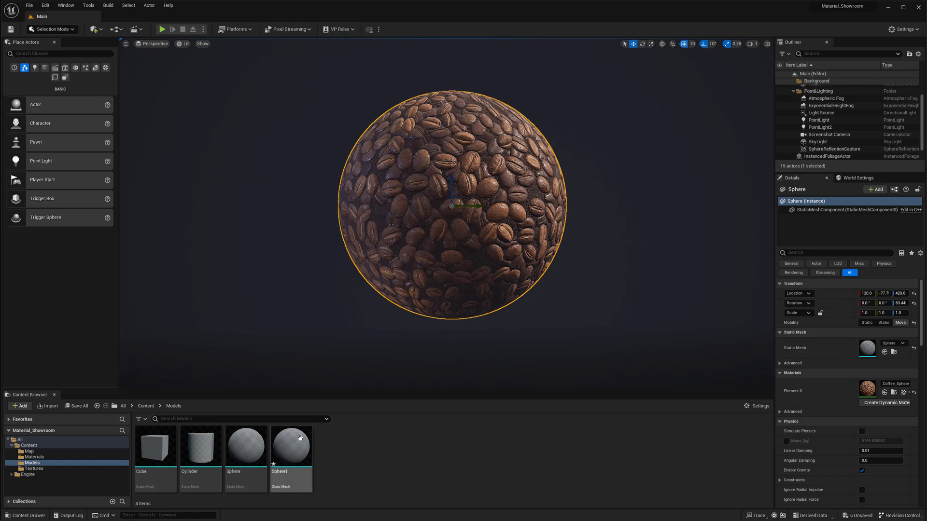
pyautogui.moveTo(291, 447); pyautogui.dragTo(869, 345)
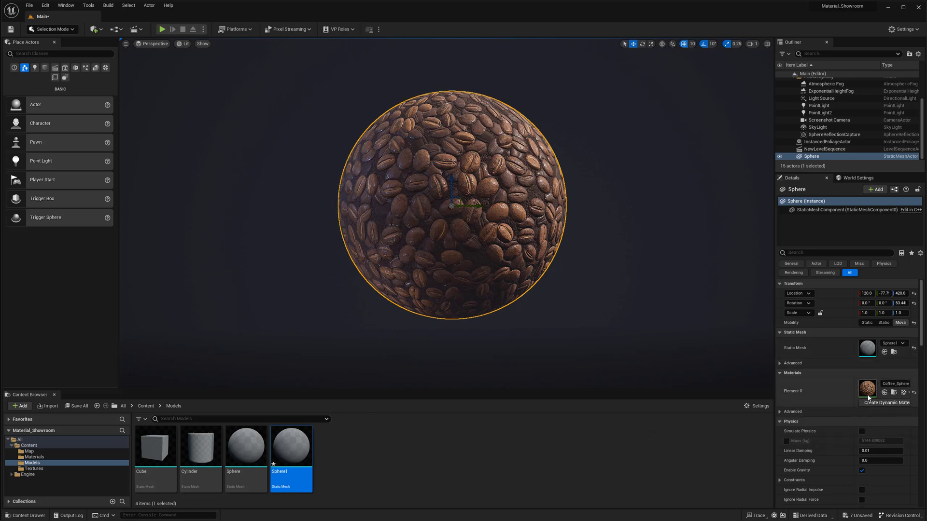
pyautogui.click(380, 454)
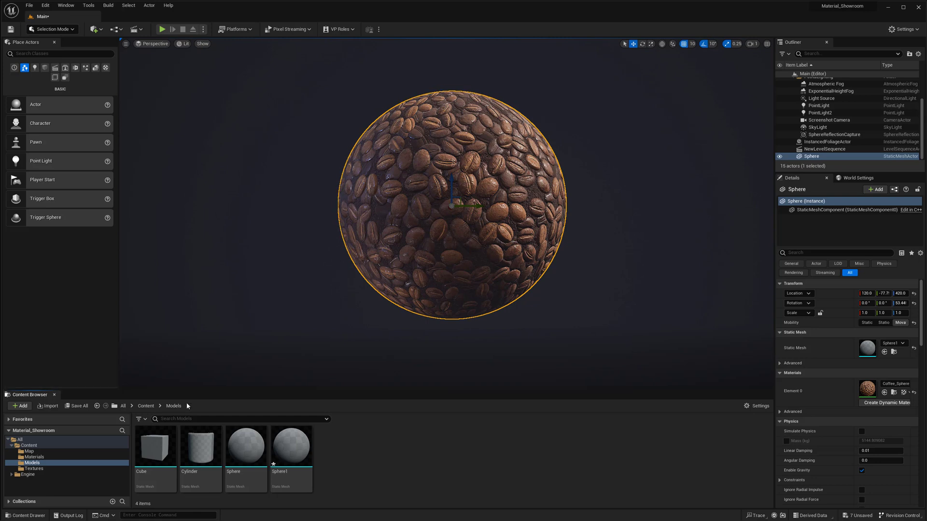
# In the Materials folder, create a material instance of Master_Material named Brick_Sphere.
pyautogui.click(145, 406)
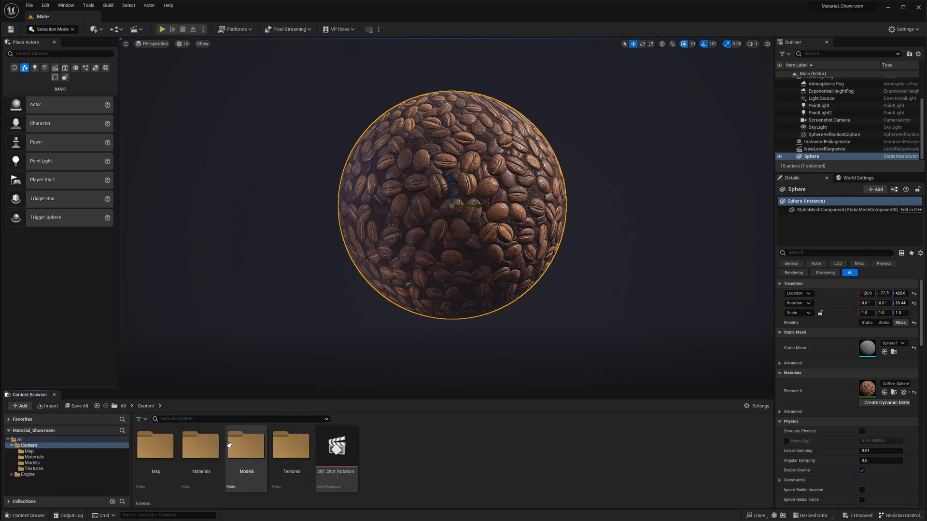
pyautogui.doubleClick(214, 451)
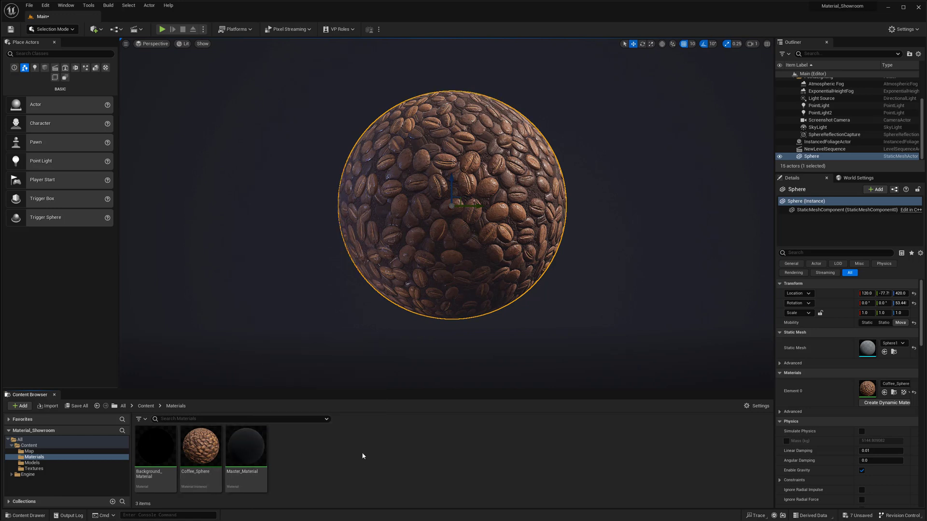
pyautogui.moveTo(251, 455)
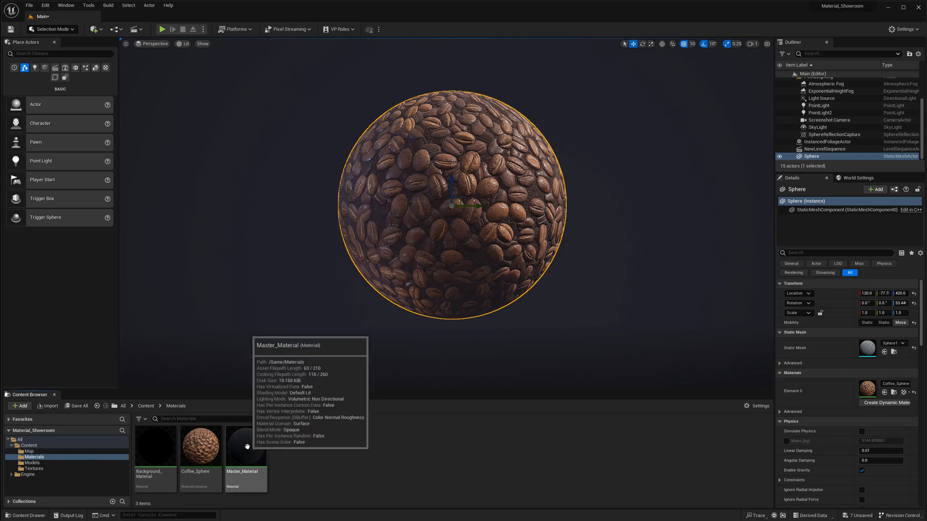
pyautogui.rightClick(247, 447)
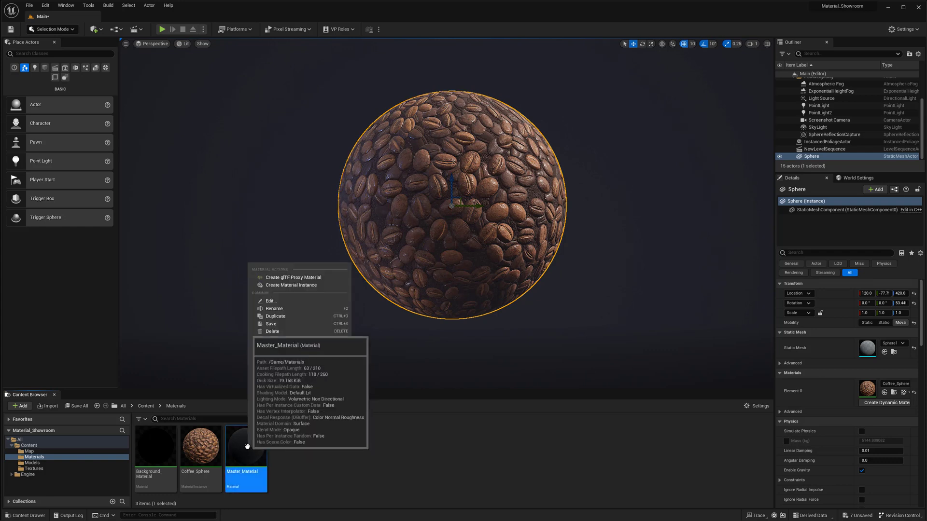
pyautogui.click(287, 287)
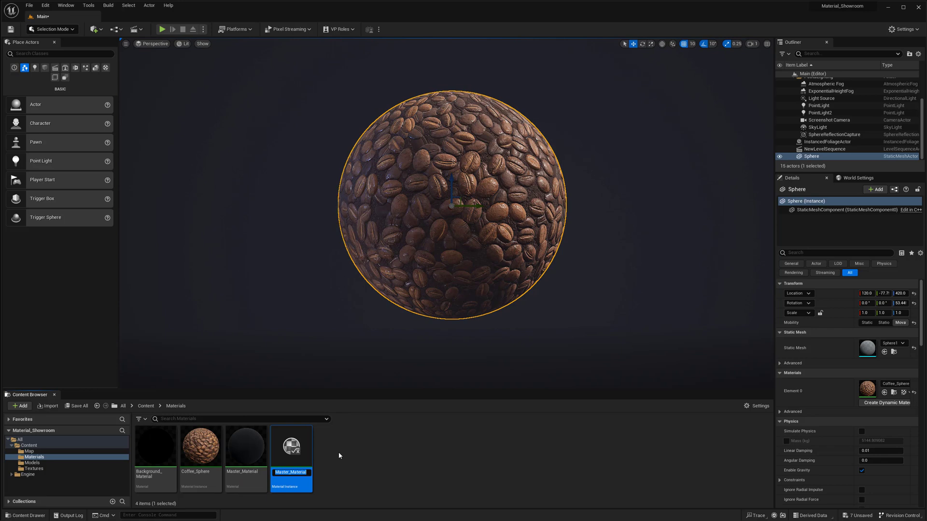
pyautogui.write('Brick_sp')
pyautogui.press('BackSpace')
pyautogui.press('BackSpace')
pyautogui.write('Sp')
pyautogui.press('Return')
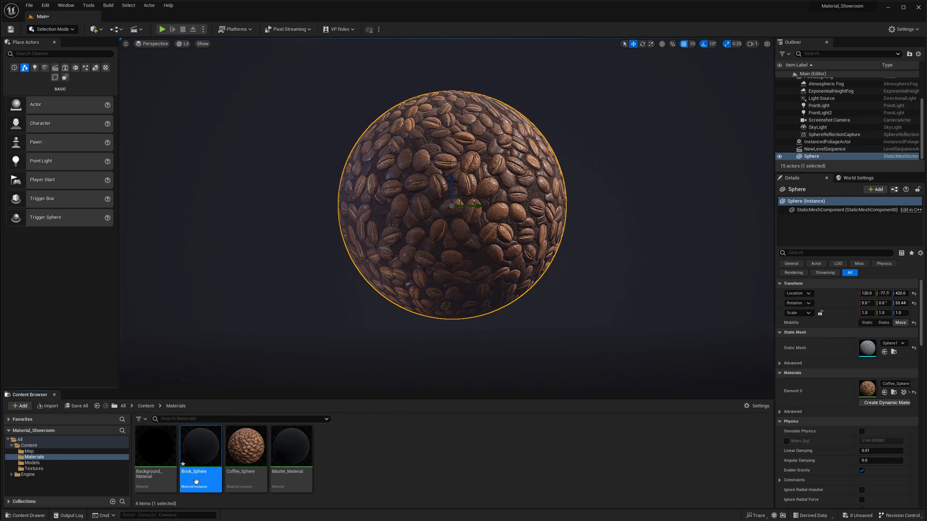
# Assign Brick_Sphere to the sphere's Element 0 slot and open it in the Material Instance editor.
pyautogui.moveTo(200, 446); pyautogui.dragTo(866, 388)
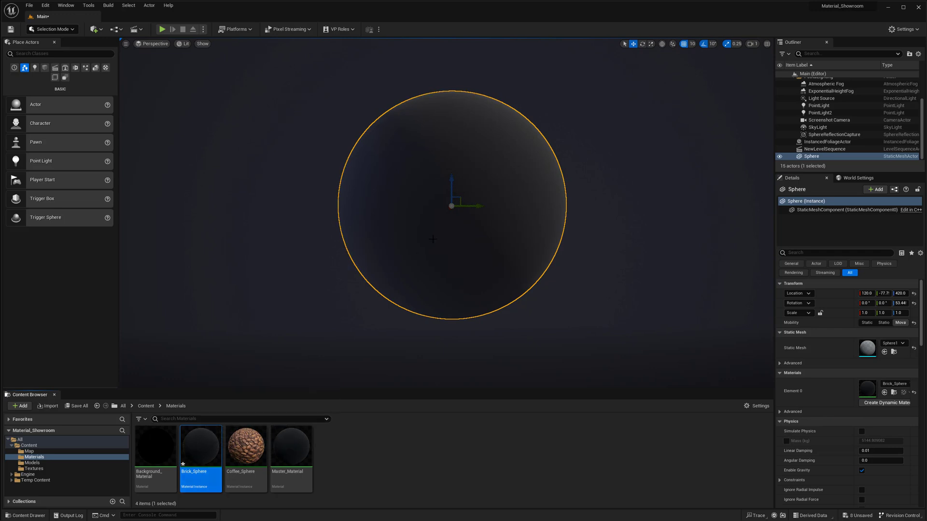
pyautogui.doubleClick(213, 447)
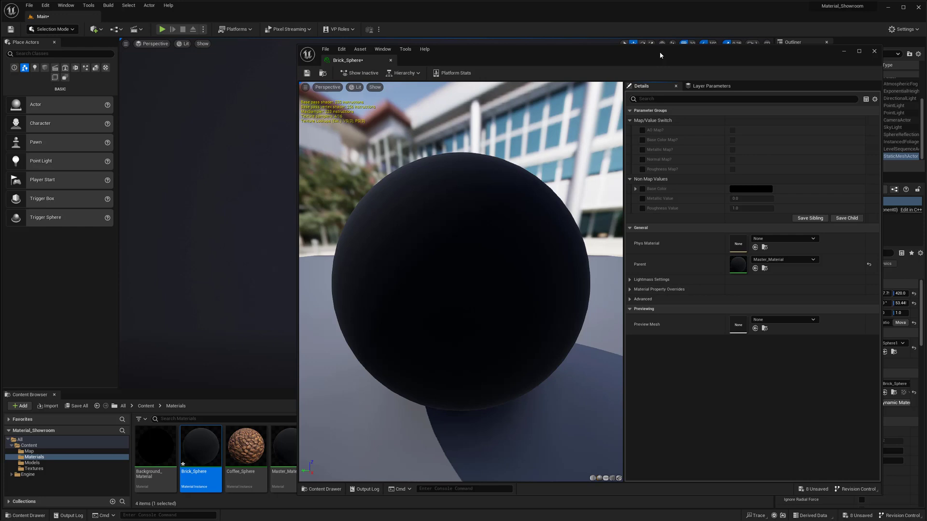
pyautogui.moveTo(660, 56); pyautogui.dragTo(605, 61)
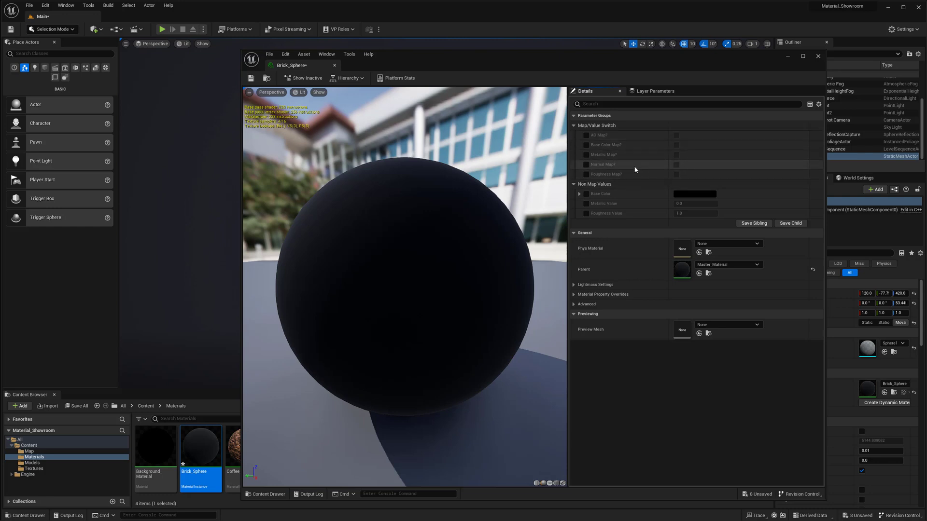
# Override and turn on the Base Color, AO, Normal and Roughness Map switches in Brick_Sphere.
pyautogui.click(586, 144)
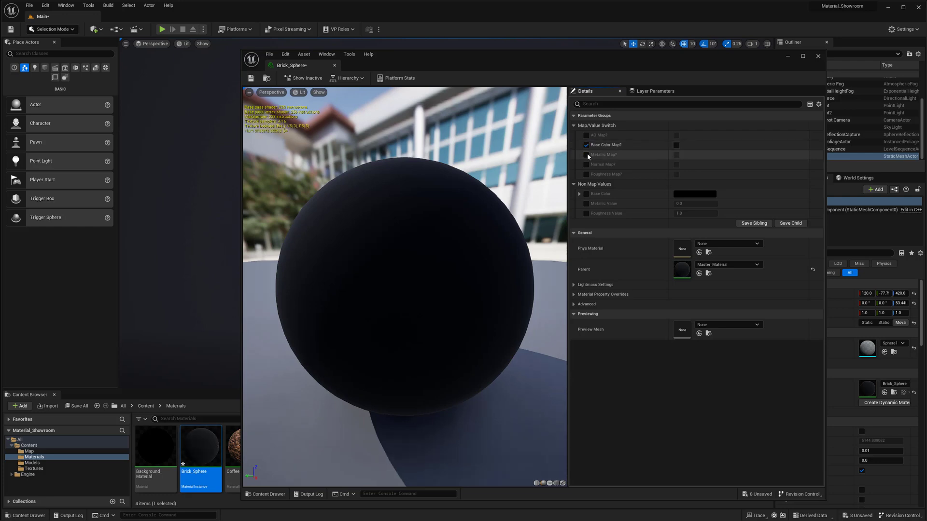
pyautogui.click(676, 146)
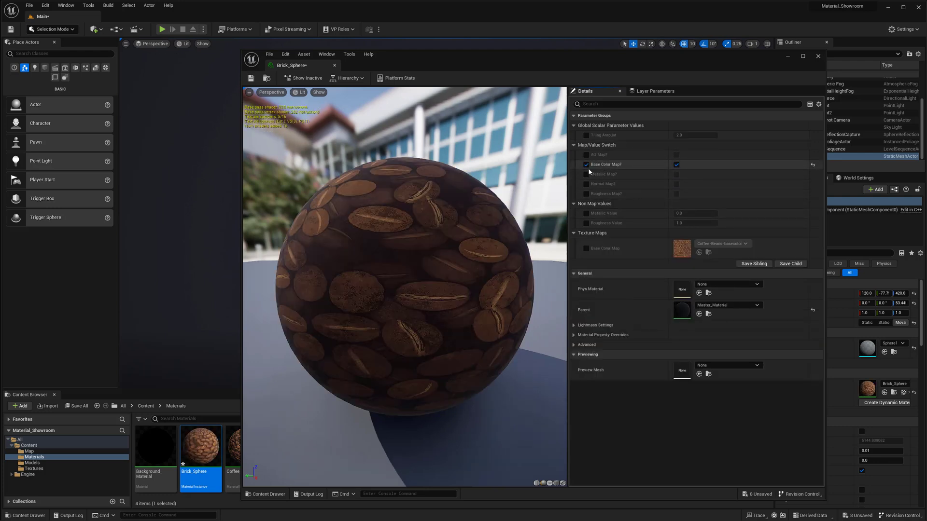
pyautogui.scroll(-5, 428, 287)
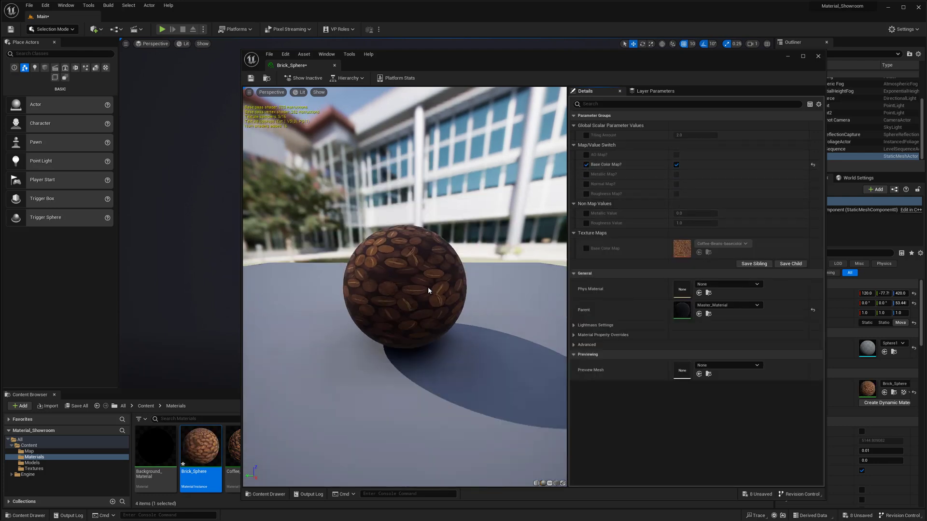
pyautogui.scroll(3, 428, 287)
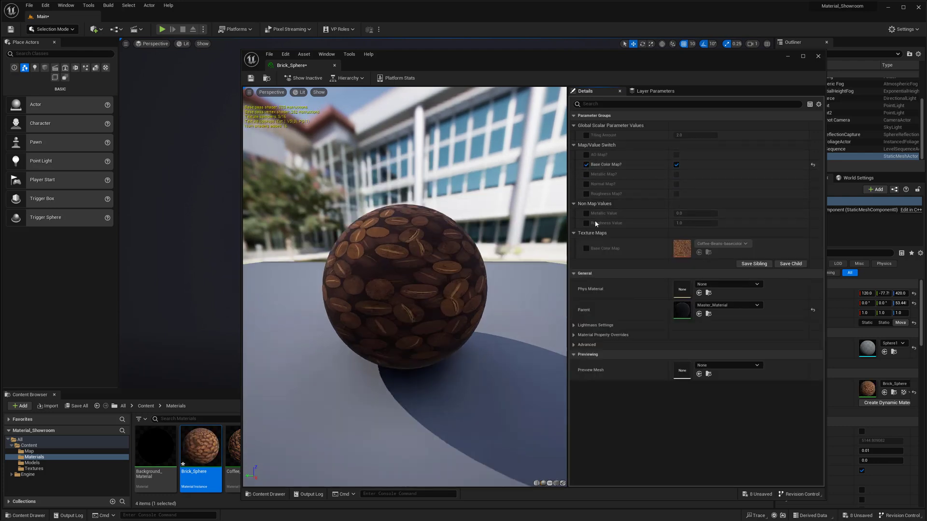
pyautogui.click(586, 184)
pyautogui.click(586, 193)
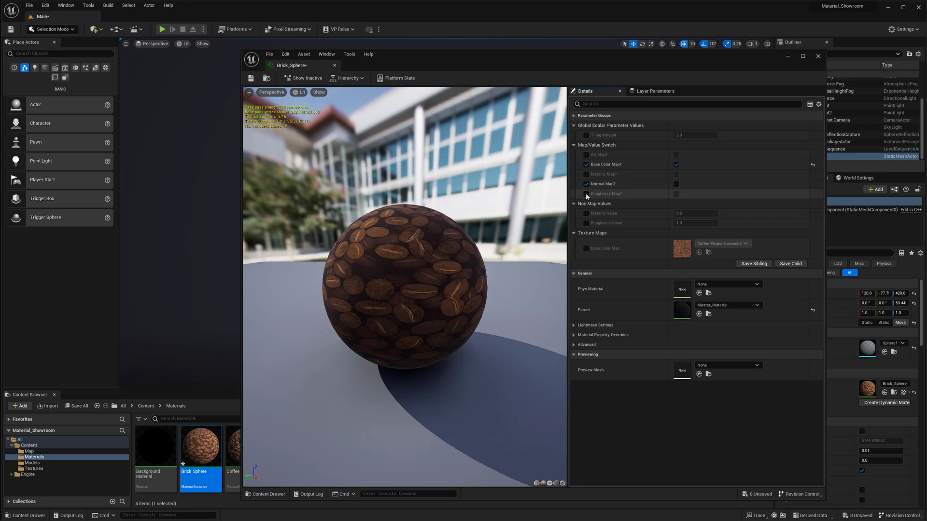
pyautogui.click(586, 154)
pyautogui.click(676, 154)
pyautogui.click(676, 184)
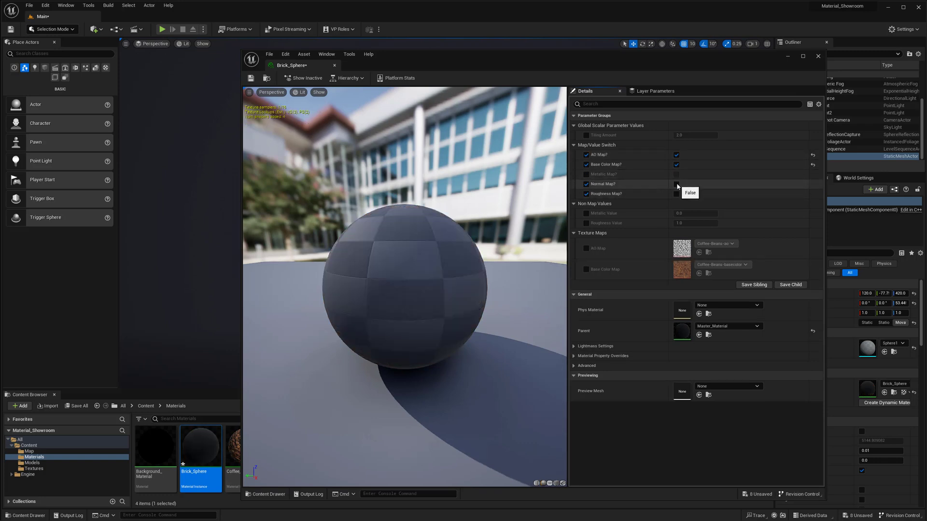
pyautogui.click(677, 193)
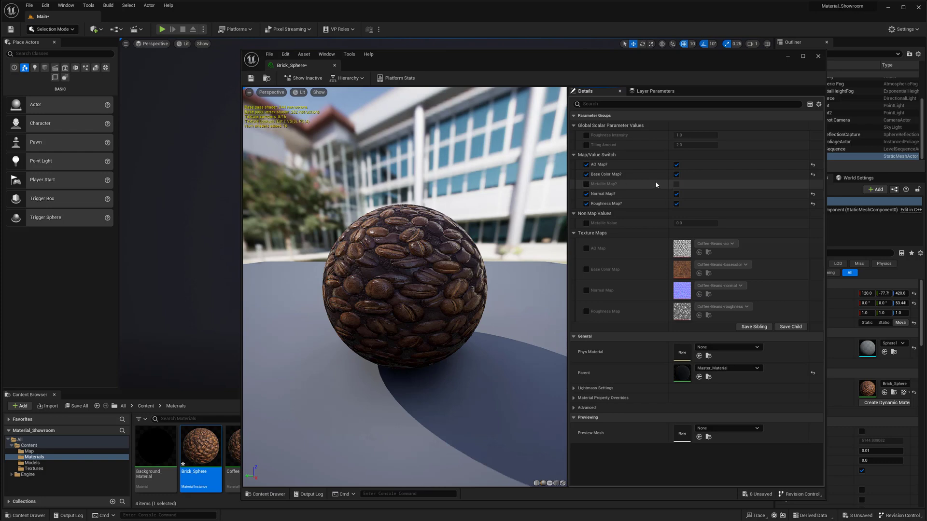
pyautogui.moveTo(409, 297)
pyautogui.mouseDown()
pyautogui.moveTo(412, 290)
pyautogui.moveTo(366, 296)
pyautogui.moveTo(389, 251)
pyautogui.moveTo(410, 290)
pyautogui.mouseUp()
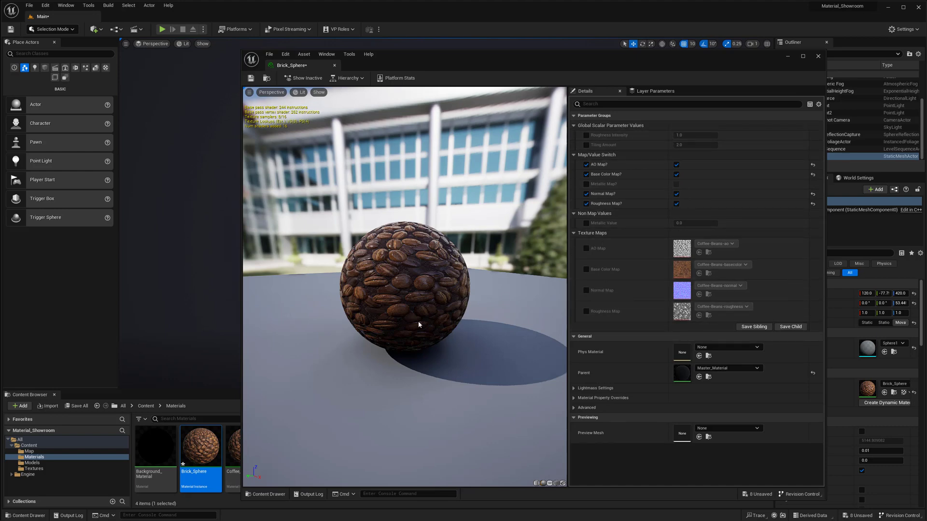
# Enable the AO, Base Color, Normal and Roughness Map texture parameters.
pyautogui.moveTo(418, 321); pyautogui.dragTo(451, 285)
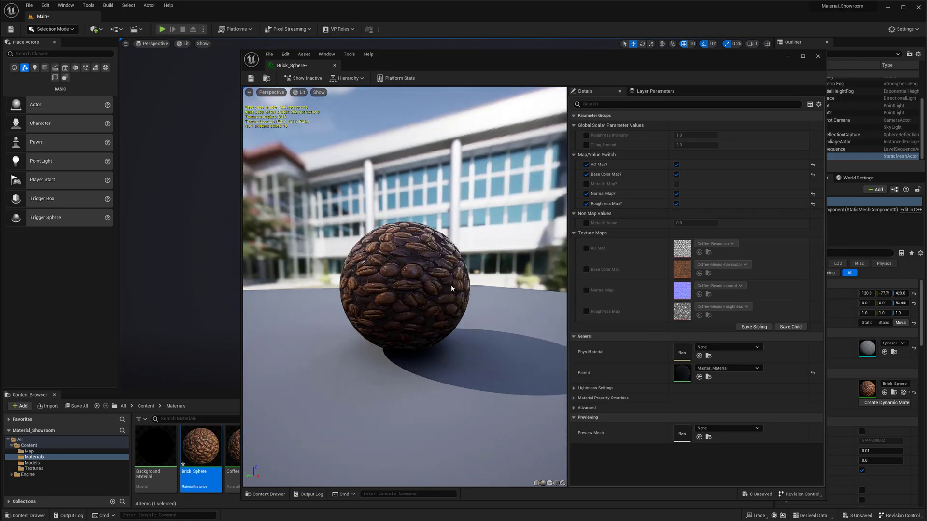
pyautogui.click(586, 269)
pyautogui.click(586, 290)
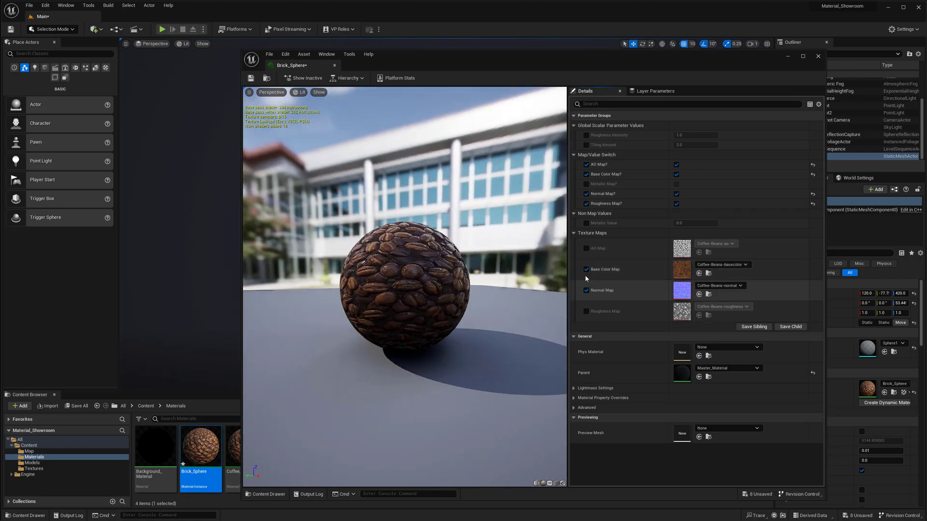
pyautogui.click(586, 249)
pyautogui.click(586, 312)
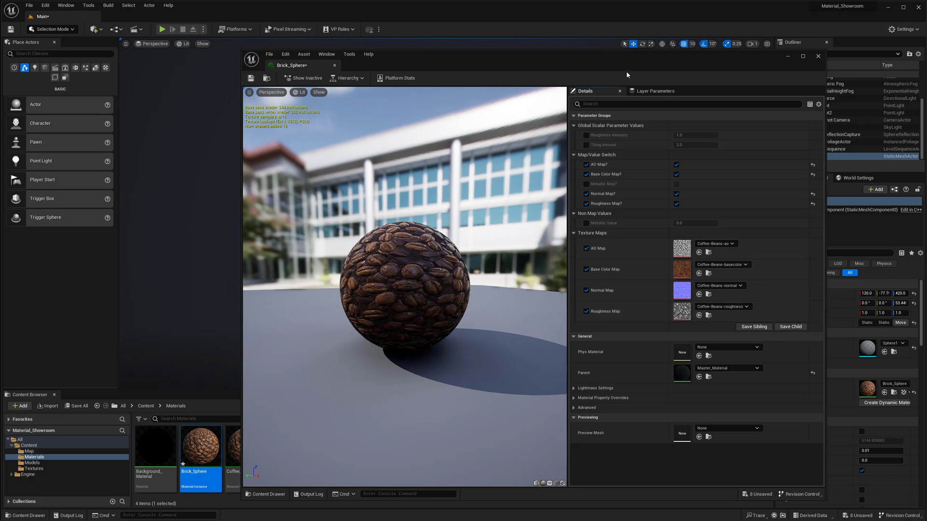
pyautogui.moveTo(626, 71); pyautogui.dragTo(604, 50)
# Assign Saint-Brick-2-ao as the AO Map and Saint-Brick-2-basecolor as the Base Color Map.
pyautogui.click(695, 223)
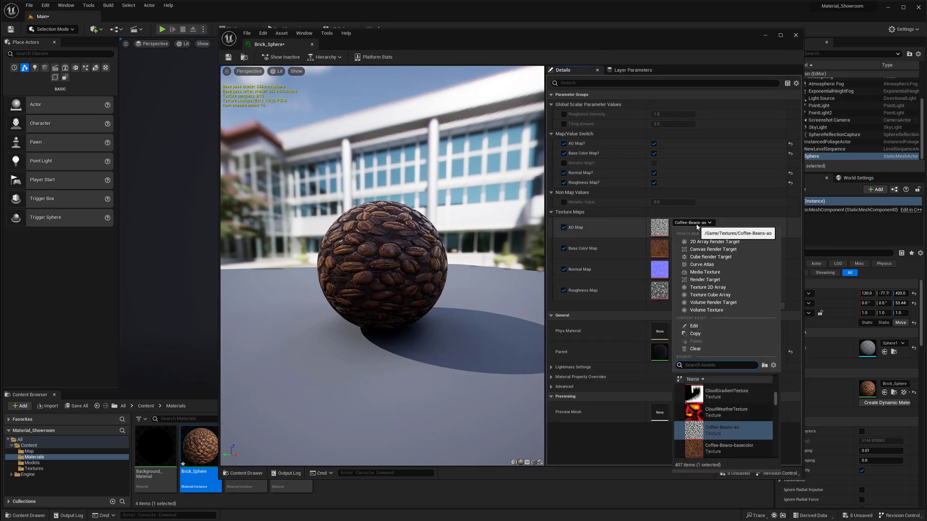
pyautogui.write('brick')
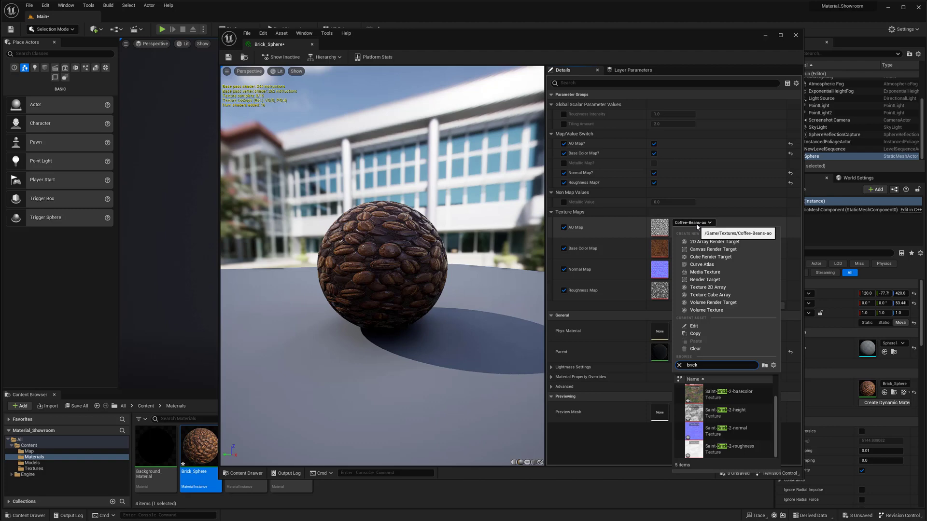
pyautogui.scroll(1, 730, 398)
pyautogui.click(729, 395)
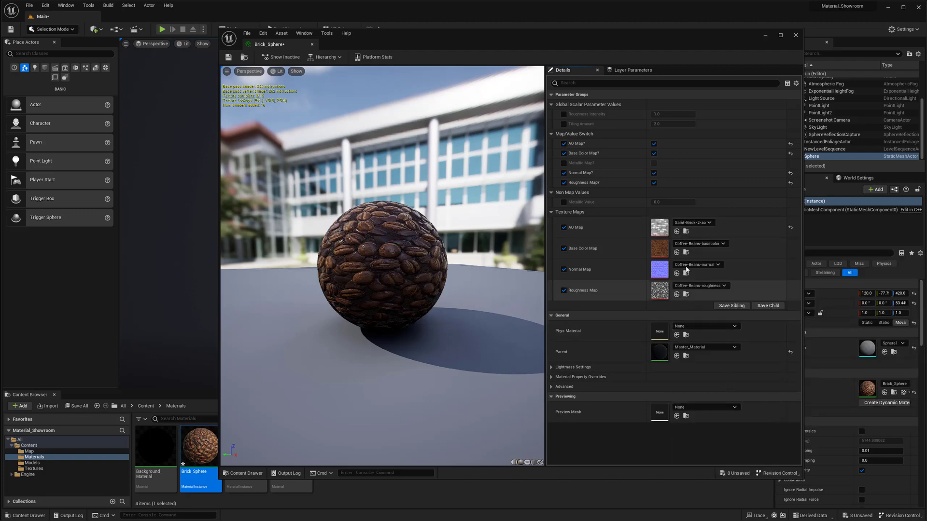
pyautogui.click(699, 244)
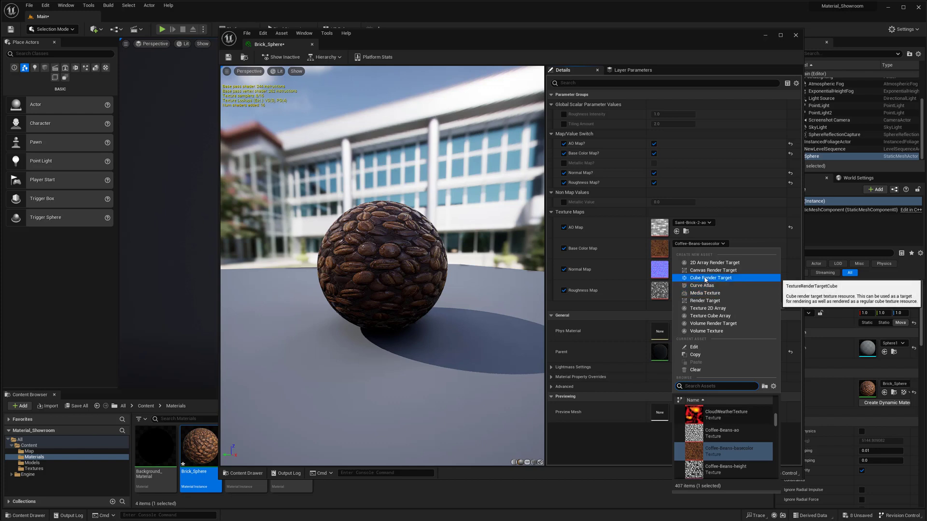
pyautogui.write('brick')
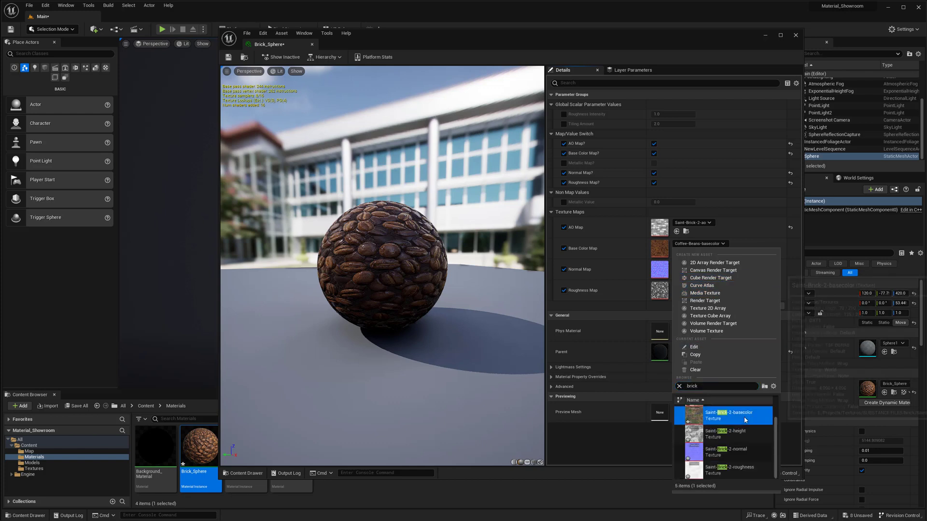
pyautogui.click(745, 420)
# Assign Saint-Brick-2-normal as the Normal Map and Saint-Brick-2-roughness as the Roughness Map.
pyautogui.click(711, 265)
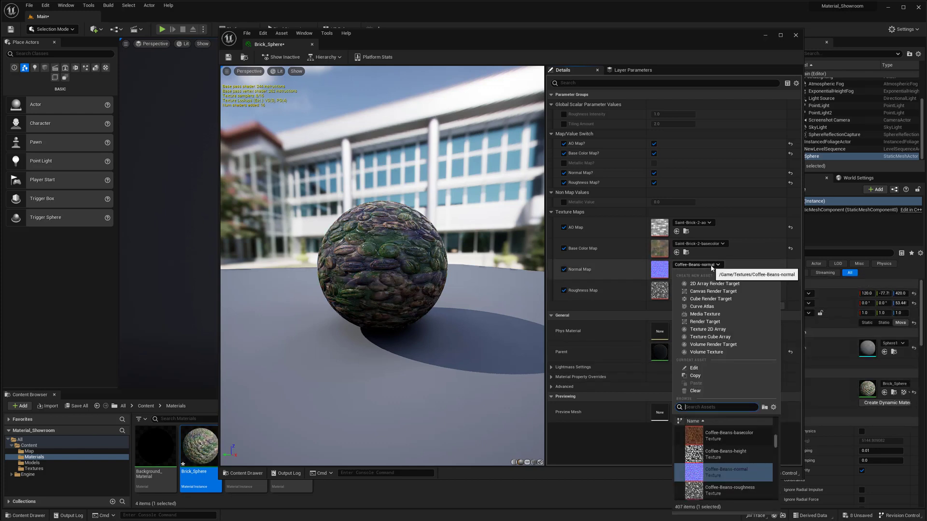
pyautogui.write('brick')
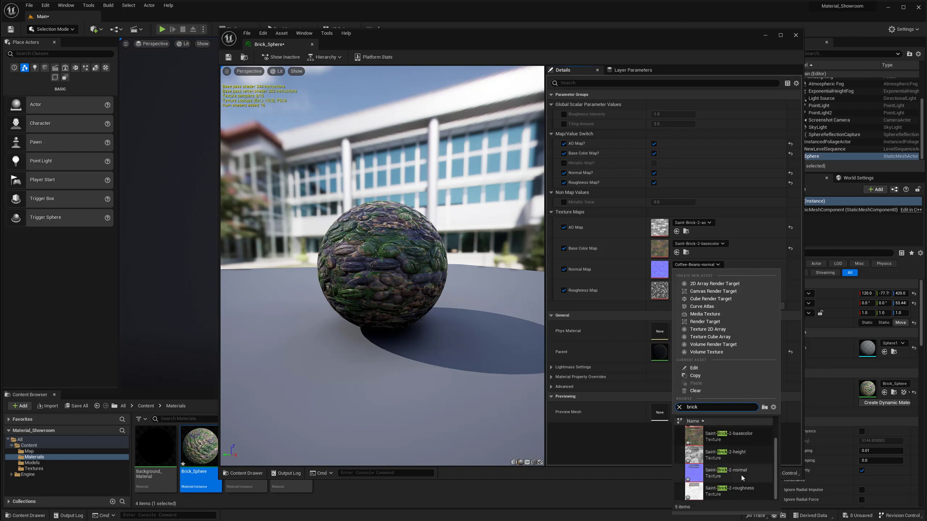
pyautogui.click(742, 478)
pyautogui.click(700, 285)
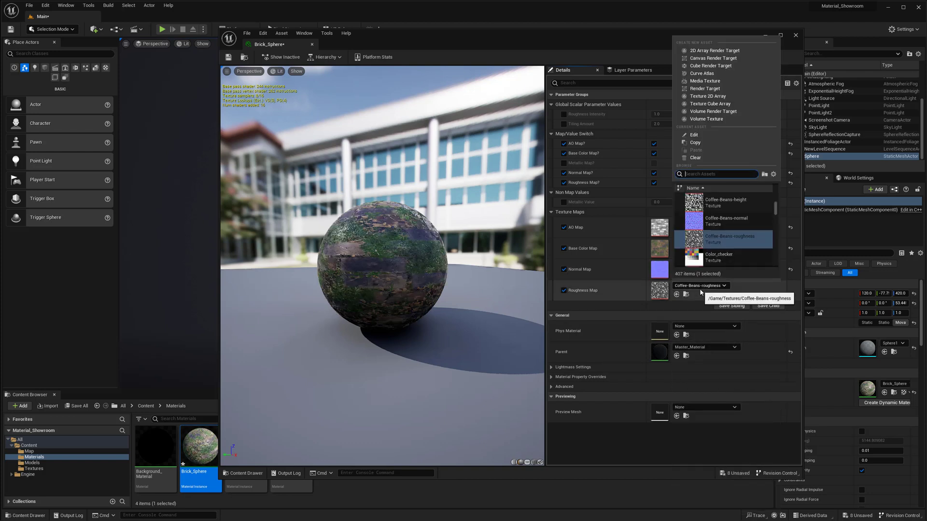
pyautogui.write('brick')
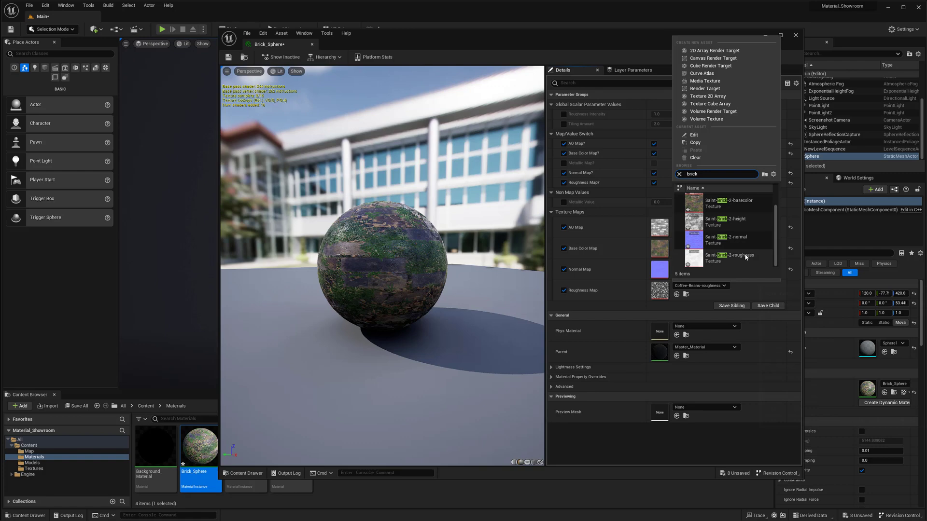
pyautogui.click(745, 254)
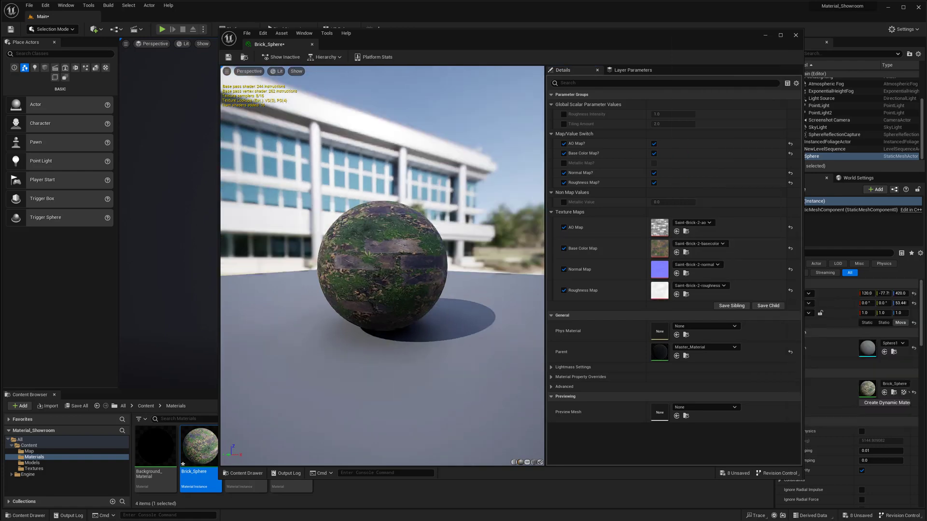
pyautogui.moveTo(381, 266); pyautogui.dragTo(343, 267)
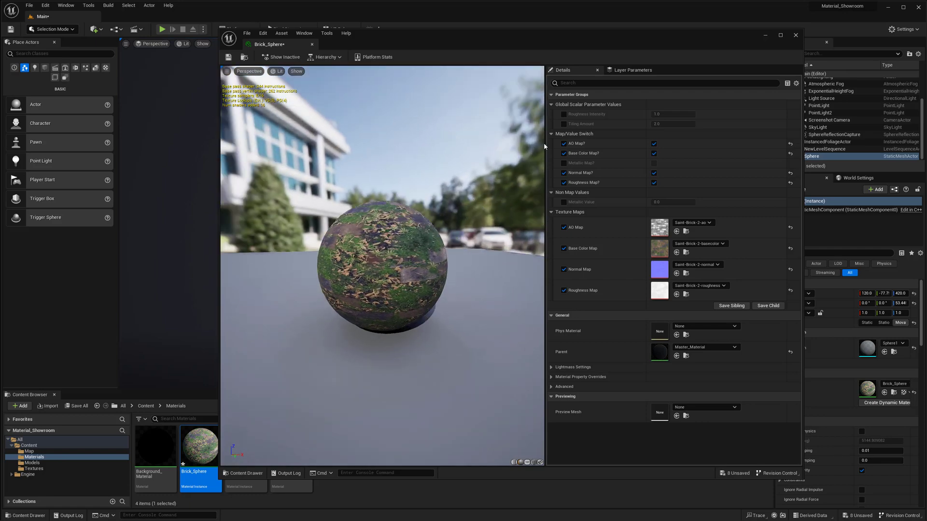
# Enable Brick_Sphere's Tiling Amount and set it to 3.0, after briefly trying 4.0.
pyautogui.click(563, 124)
pyautogui.moveTo(418, 279); pyautogui.dragTo(406, 278)
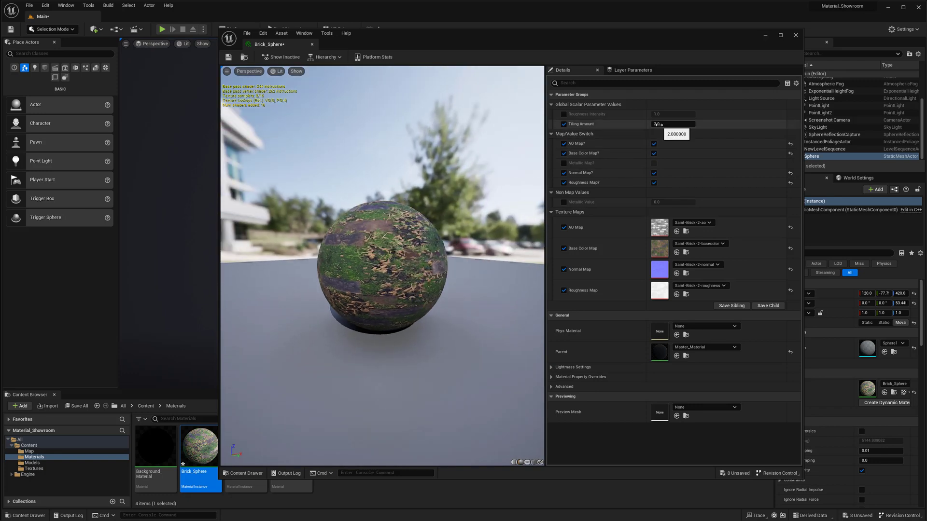
pyautogui.moveTo(661, 124); pyautogui.dragTo(681, 122)
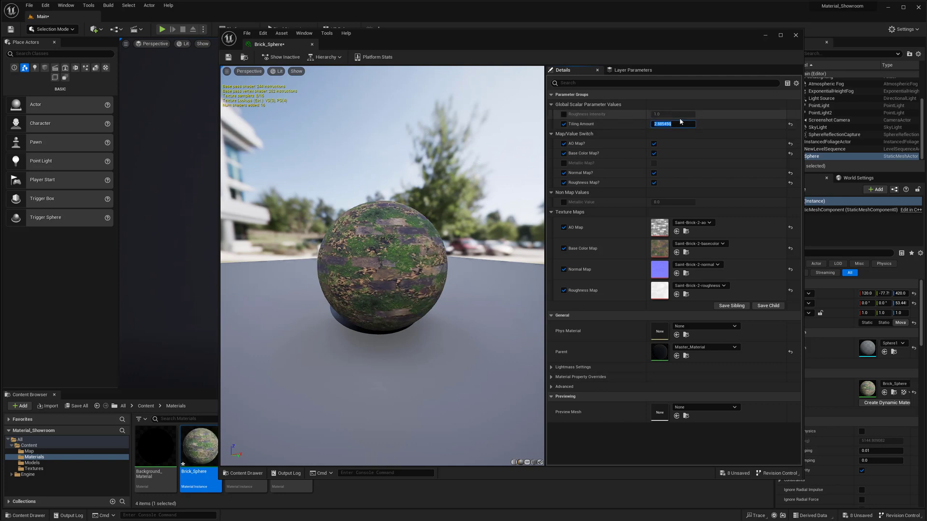
pyautogui.write('4.0')
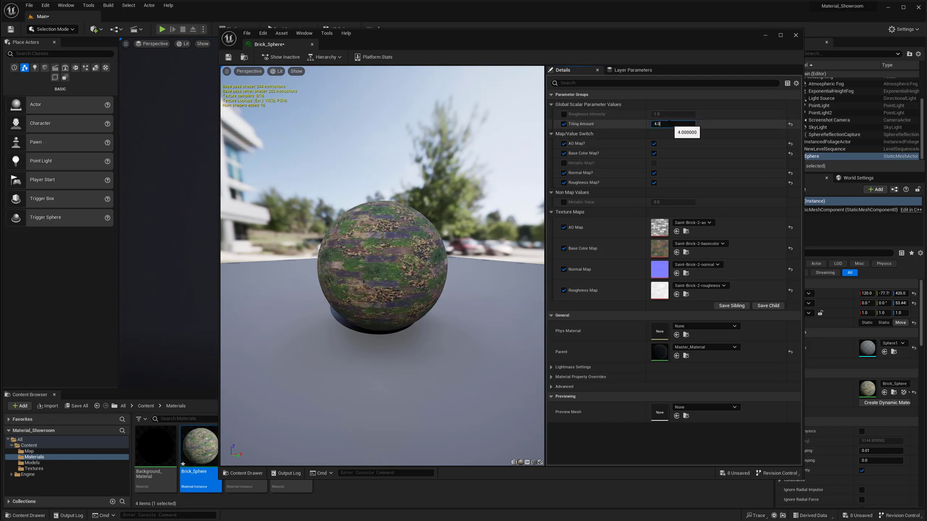
pyautogui.press('Return')
pyautogui.write('3')
pyautogui.press('Return')
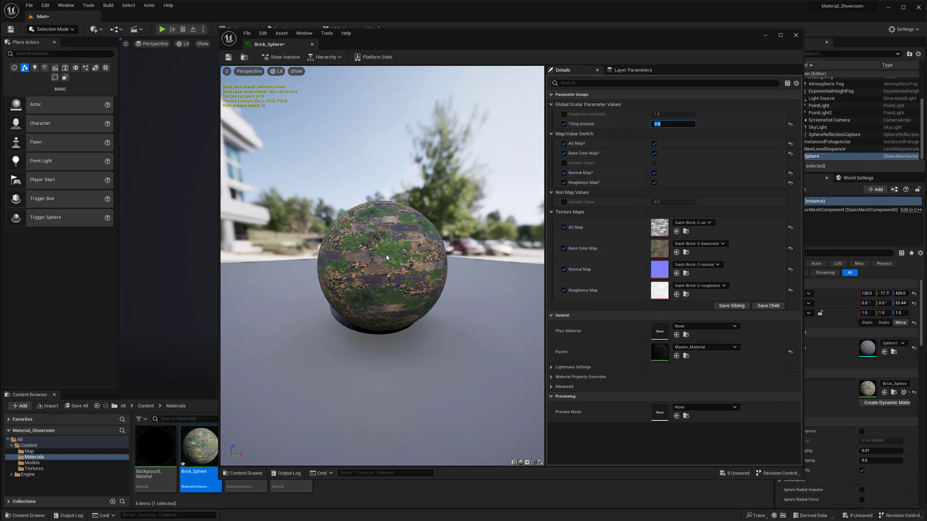
pyautogui.moveTo(386, 144); pyautogui.dragTo(531, 145)
pyautogui.scroll(2, 391, 263)
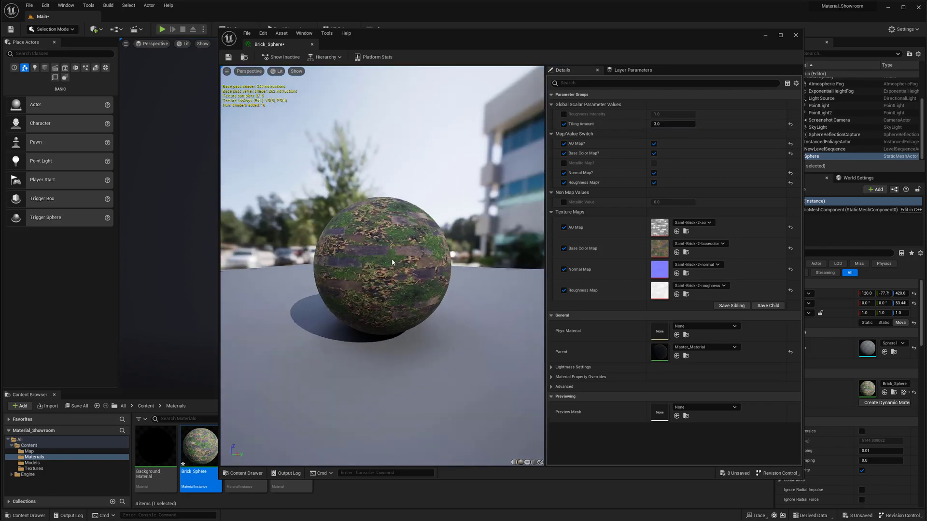
pyautogui.moveTo(392, 262); pyautogui.dragTo(523, 284)
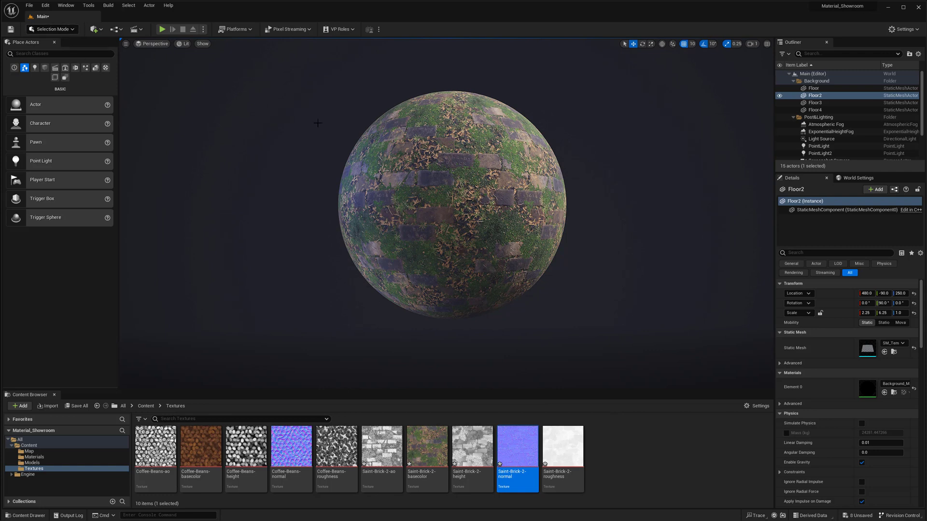
# Switch the editor from Selection Mode to Modeling Mode and select the brick sphere.
pyautogui.click(58, 29)
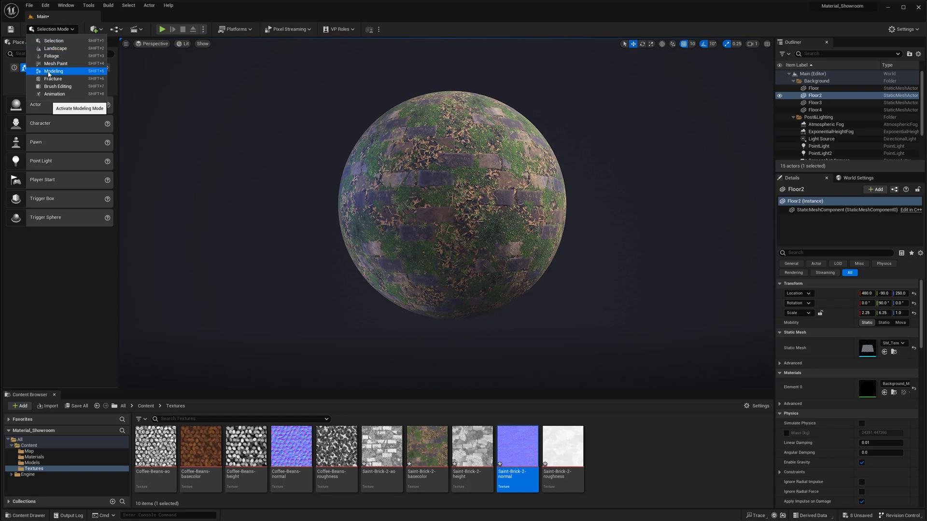
pyautogui.click(44, 7)
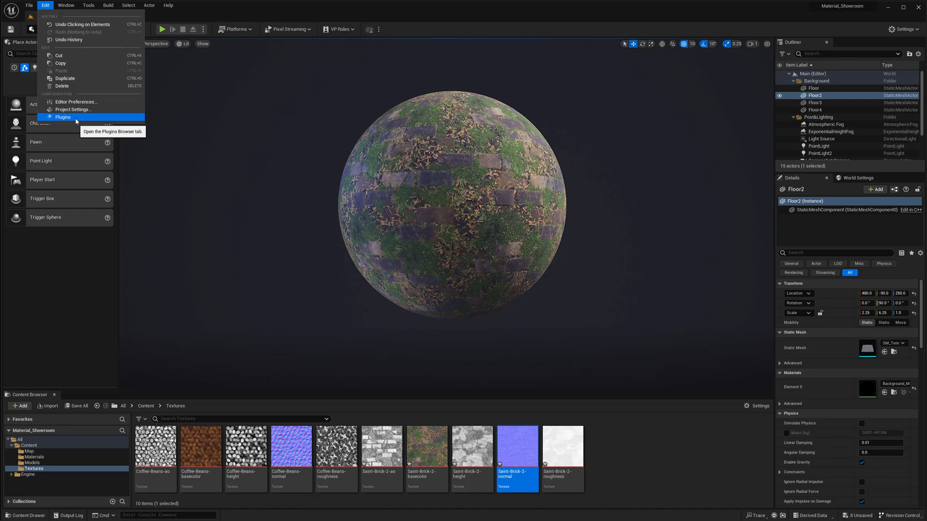
pyautogui.click(46, 30)
pyautogui.click(46, 31)
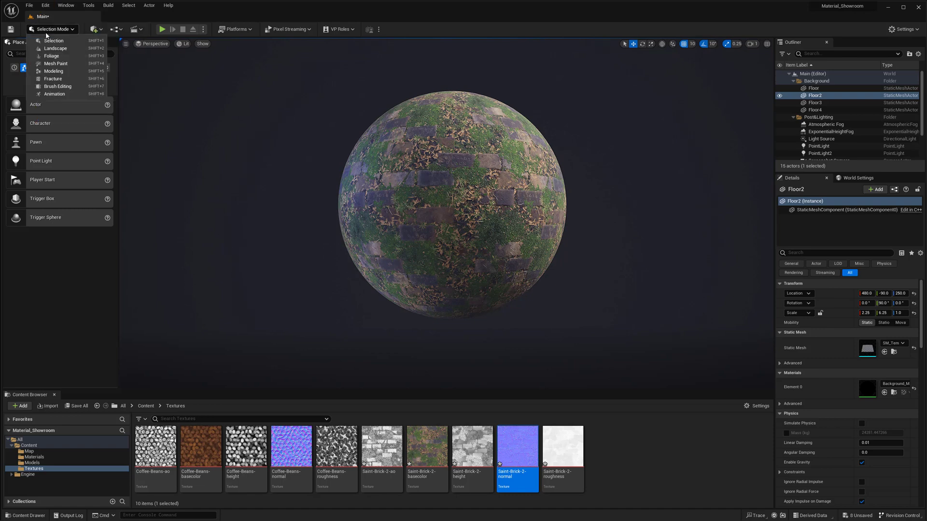
pyautogui.click(53, 71)
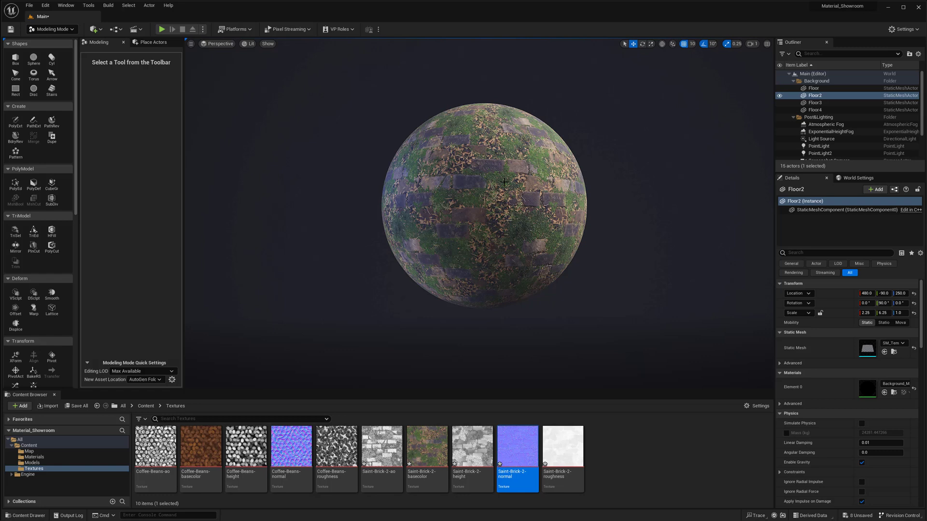
pyautogui.click(504, 182)
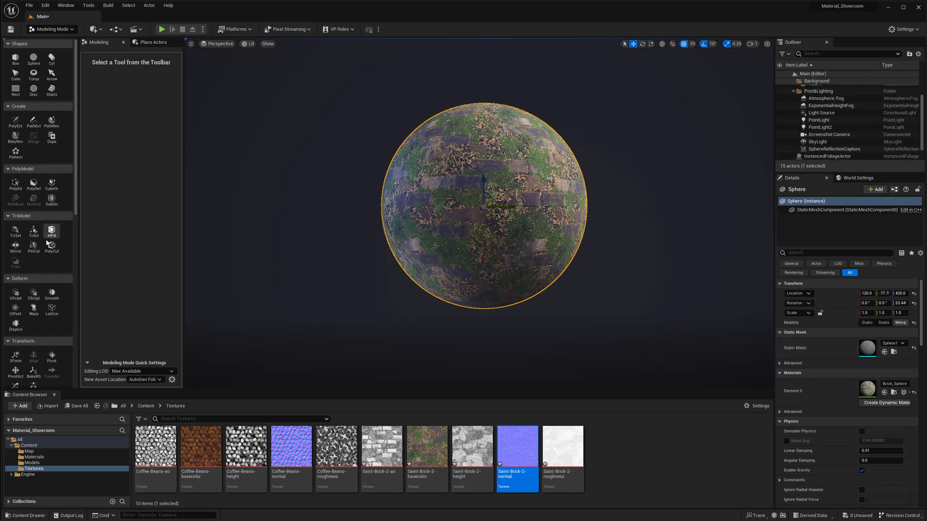
pyautogui.moveTo(77, 213); pyautogui.dragTo(76, 245)
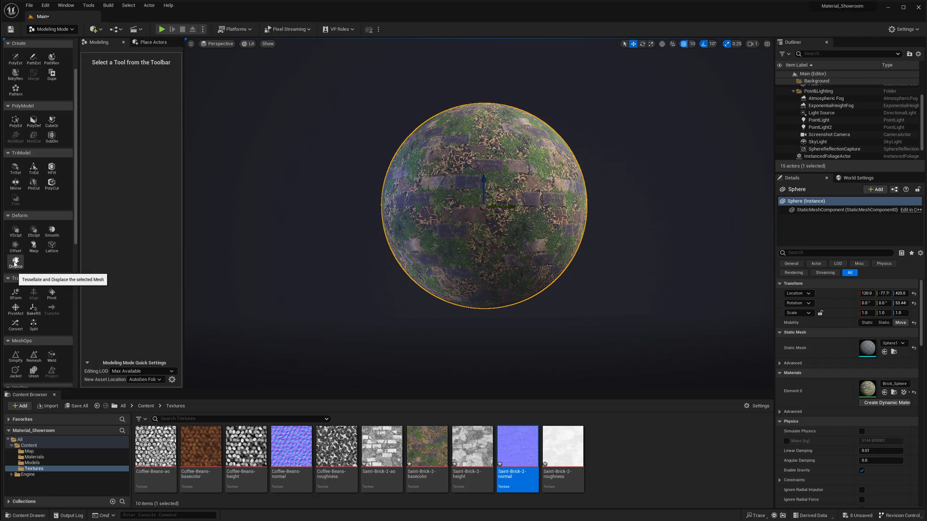
# Start the Displace tool with a 2D texture map source set to Saint-Brick-2-height.
pyautogui.click(15, 263)
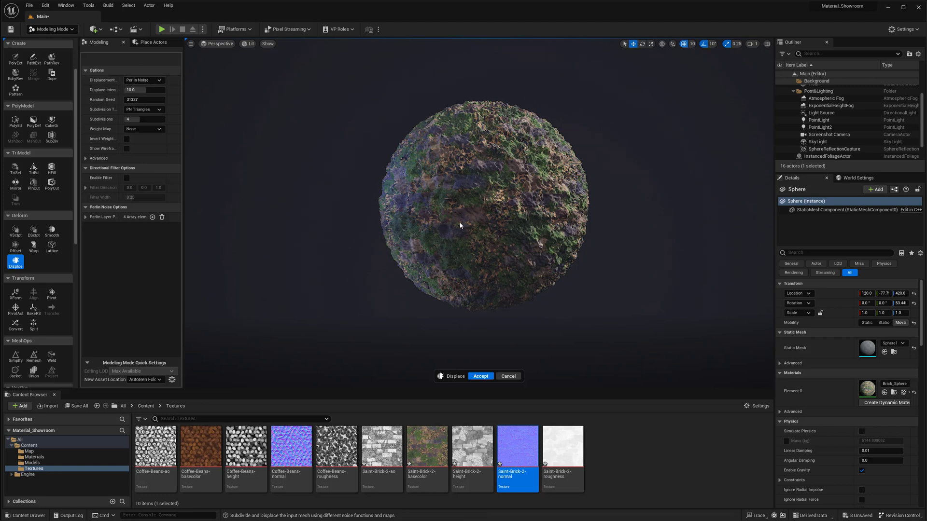
pyautogui.click(152, 80)
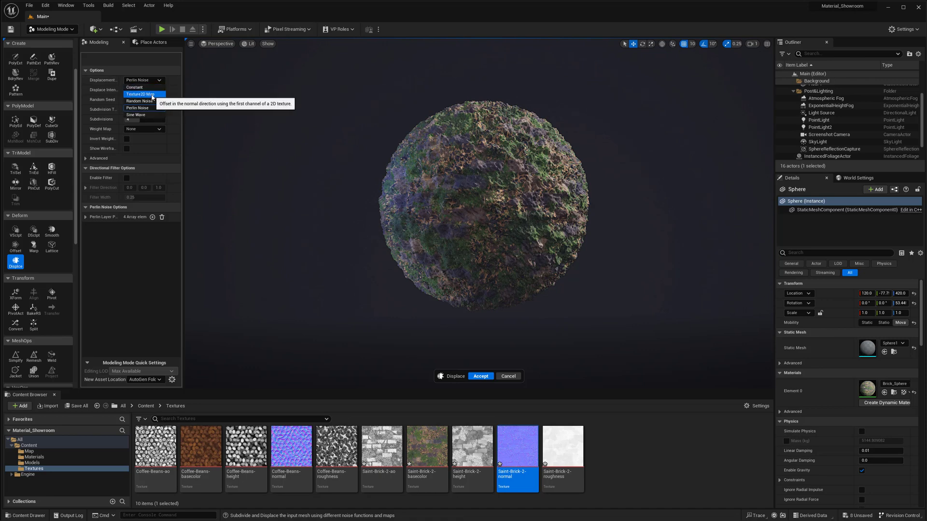
pyautogui.click(151, 95)
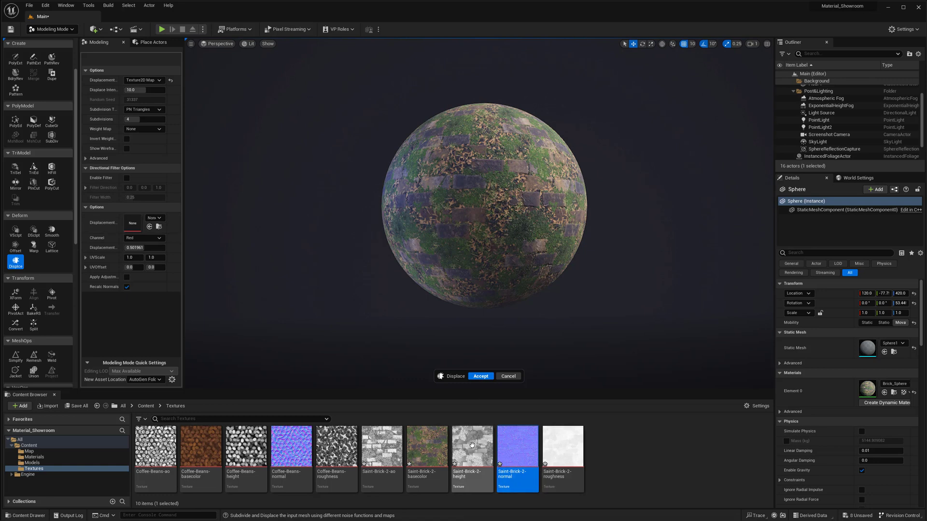
pyautogui.click(152, 220)
pyautogui.write('heig')
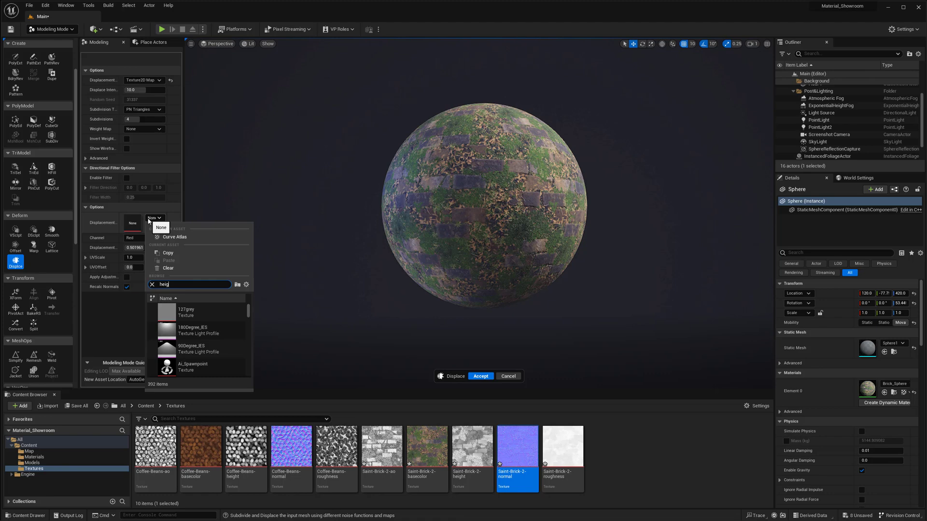
pyautogui.write('ht')
pyautogui.scroll(-3, 205, 361)
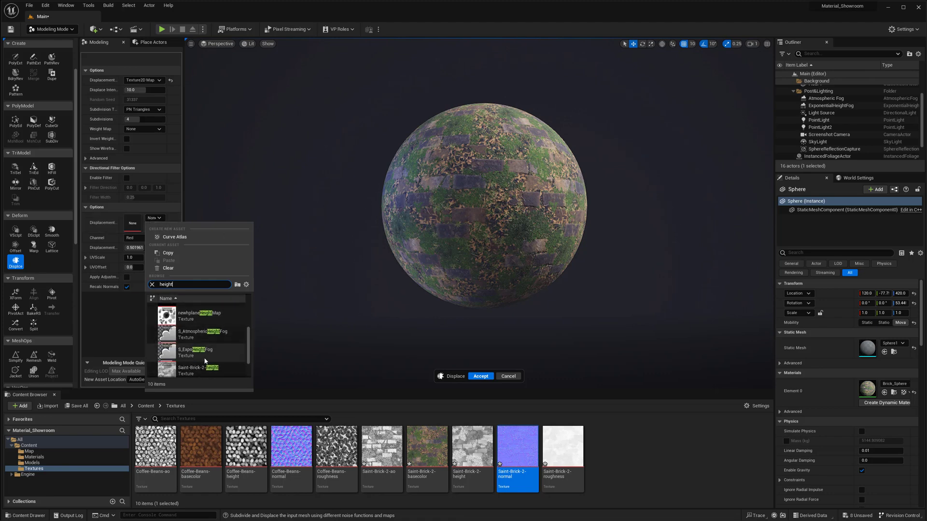
pyautogui.scroll(-2, 201, 338)
pyautogui.click(201, 335)
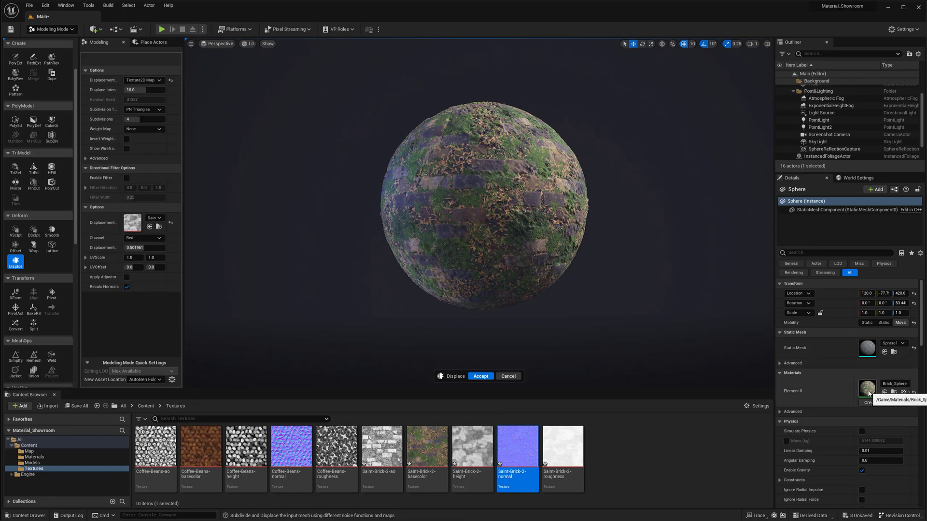
# Briefly open Brick_Sphere again, then set both Displace tool UVScale values to 3.
pyautogui.doubleClick(867, 389)
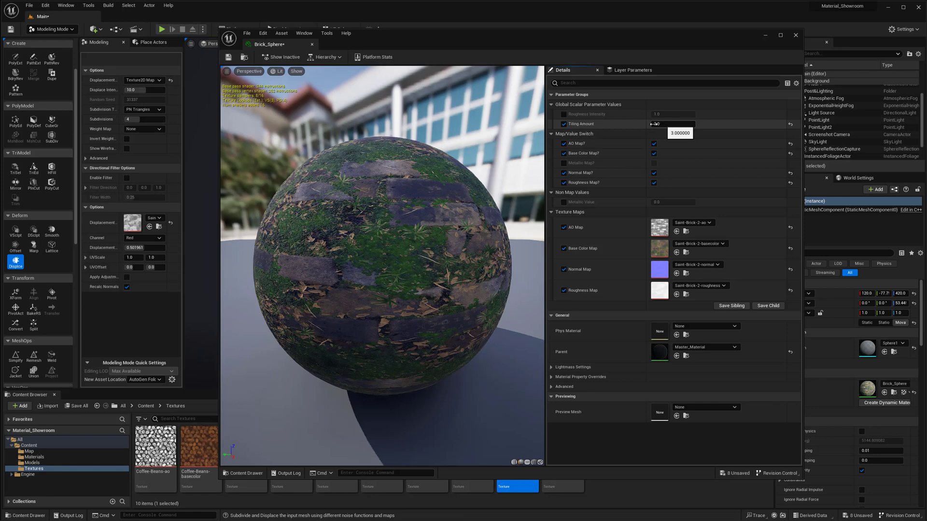
pyautogui.click(312, 44)
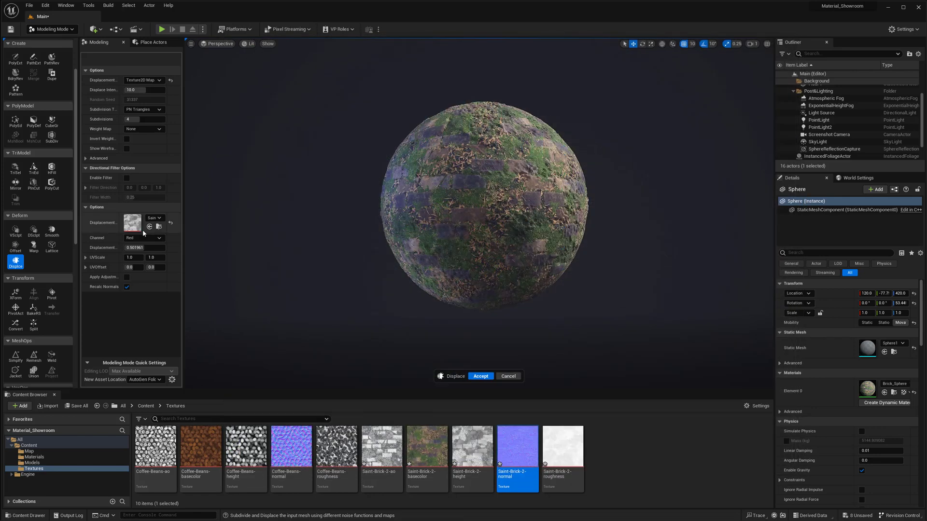
pyautogui.click(130, 257)
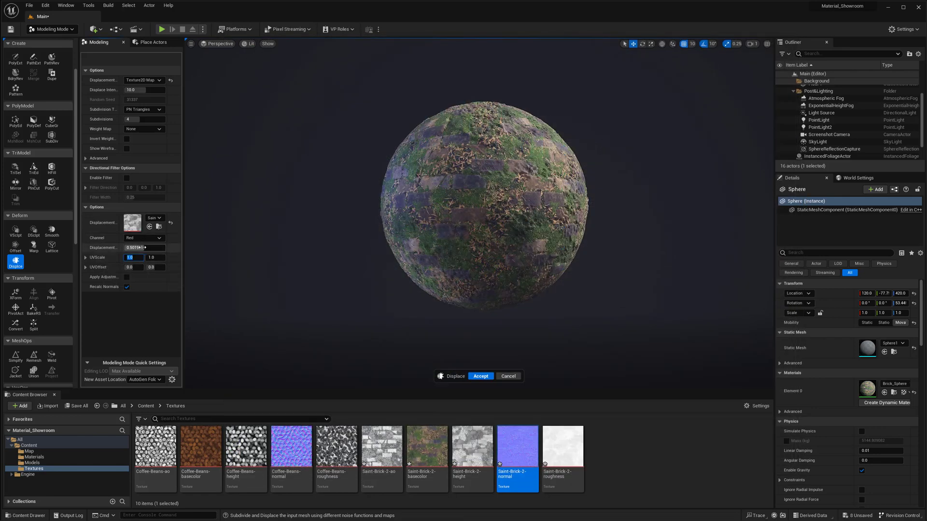
pyautogui.write('3')
pyautogui.press('Return')
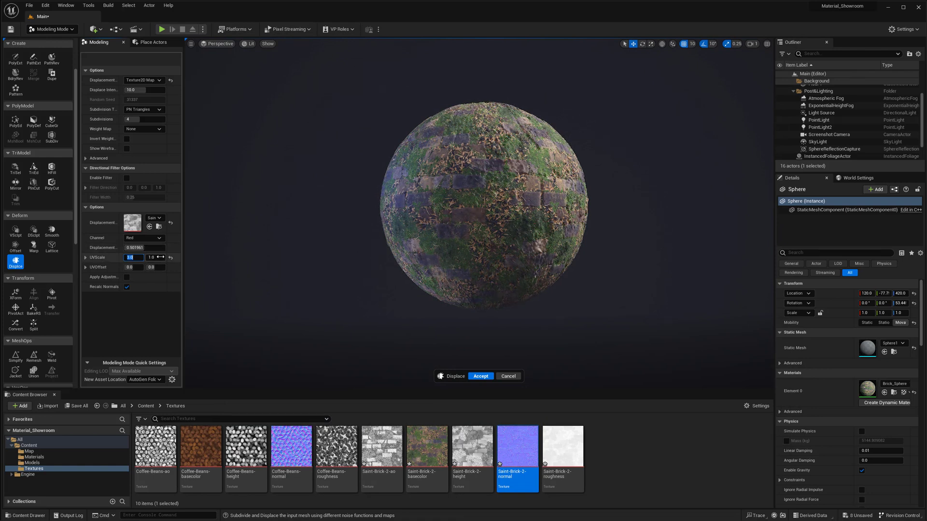
pyautogui.click(155, 257)
pyautogui.write('3')
pyautogui.press('Return')
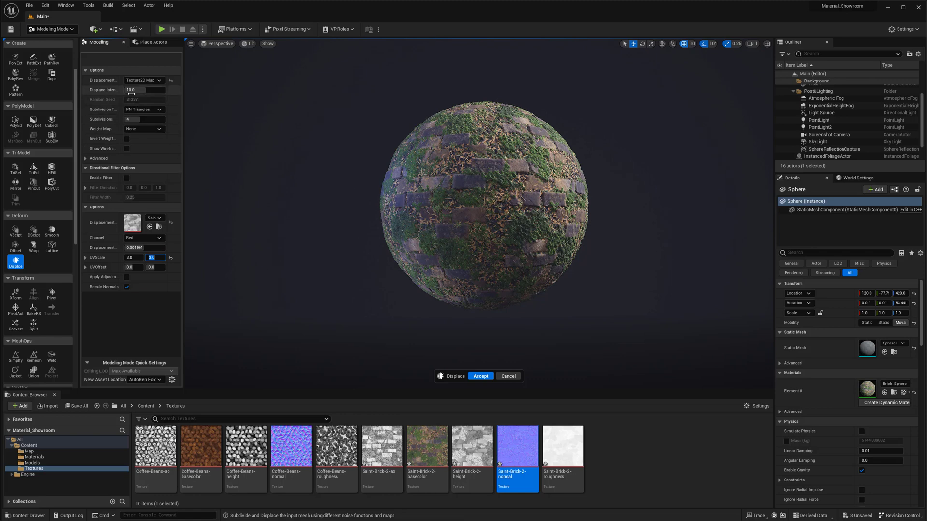
# Set the sphere's subdivisions to 10.
pyautogui.click(145, 119)
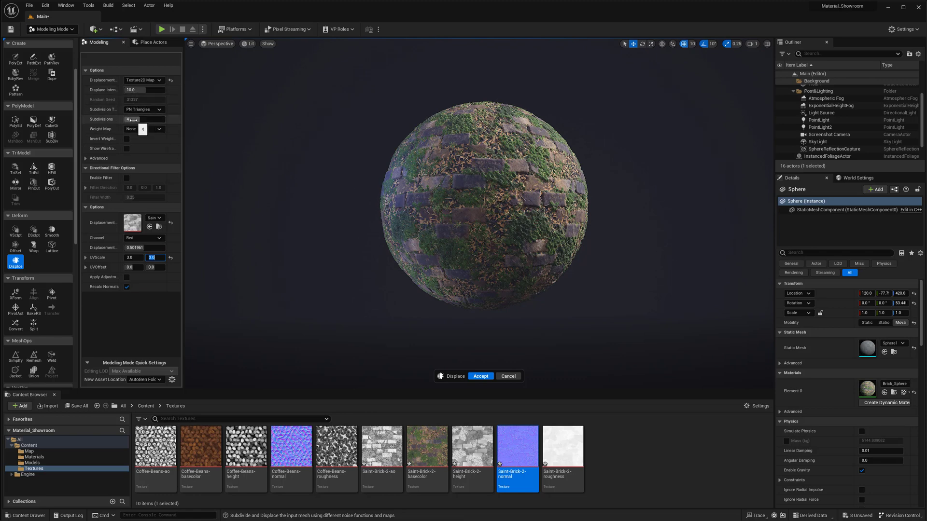
pyautogui.write('10')
pyautogui.press('Return')
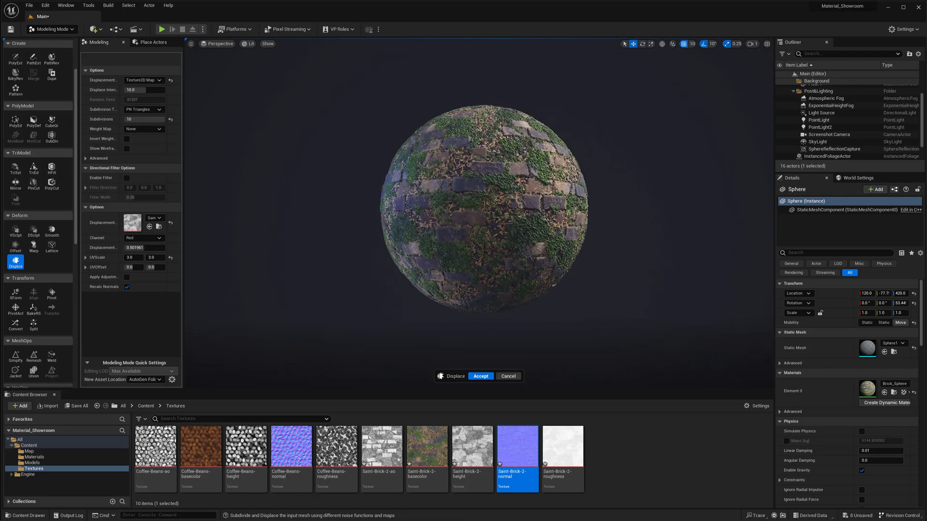
# Drag the displacement intensity down to about 4.87, then enter 5.
pyautogui.scroll(4, 483, 208)
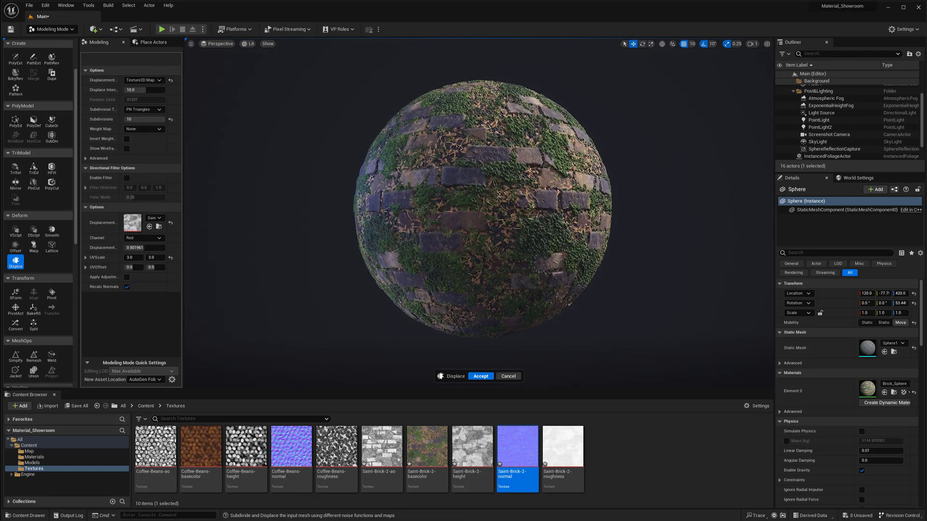
pyautogui.scroll(1, 405, 122)
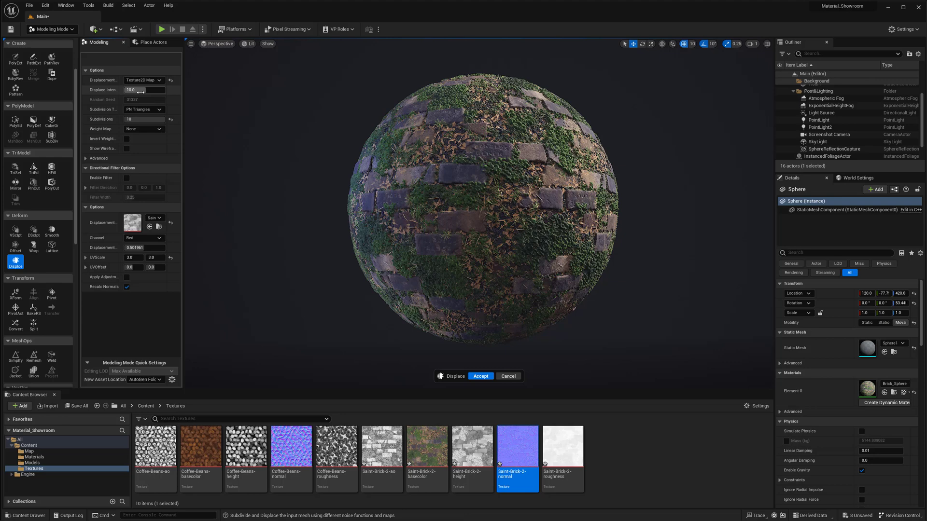
pyautogui.moveTo(140, 92); pyautogui.dragTo(126, 92)
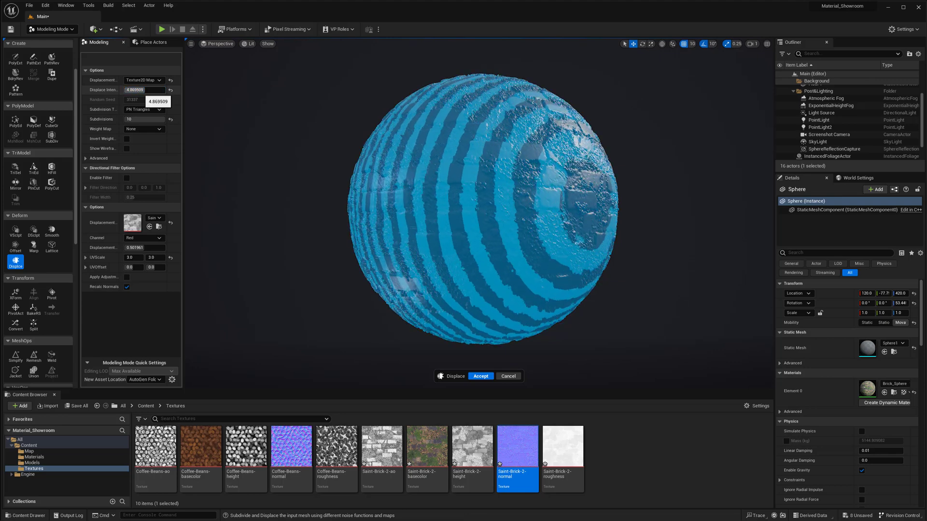
pyautogui.click(144, 90)
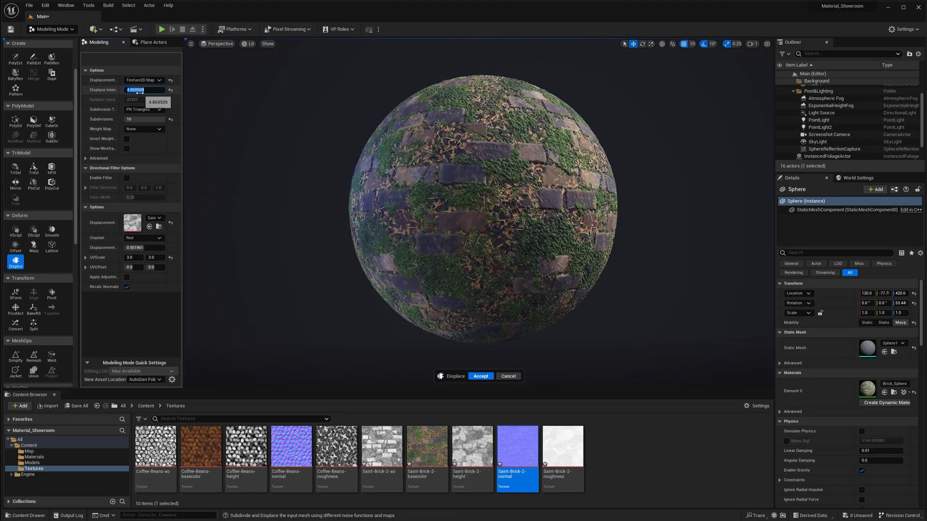
pyautogui.write('5')
pyautogui.press('Return')
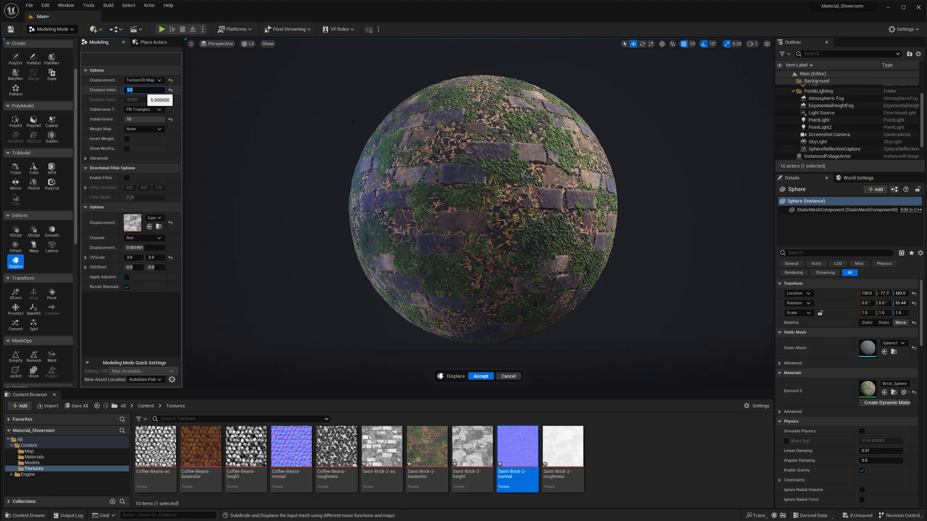
# Try displacement intensities of 10 and 7 before settling back on 5.
pyautogui.write('10')
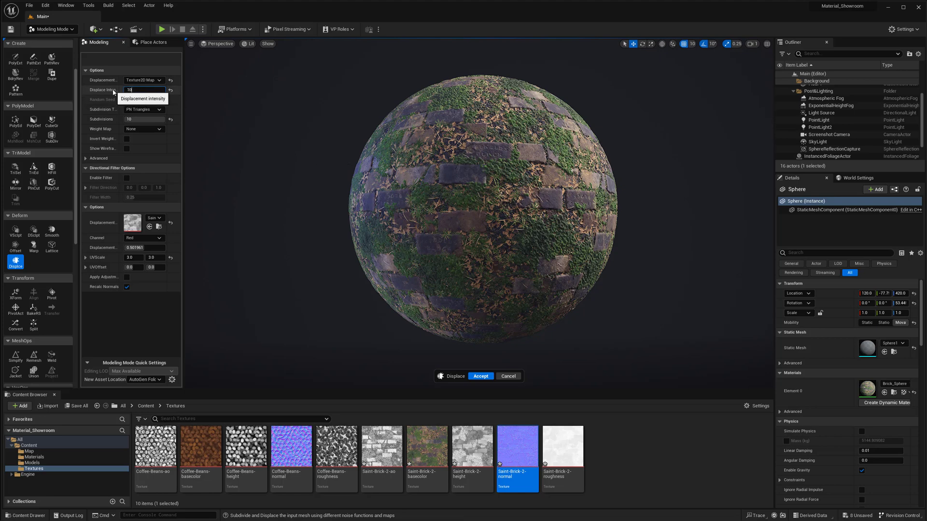
pyautogui.press('Return')
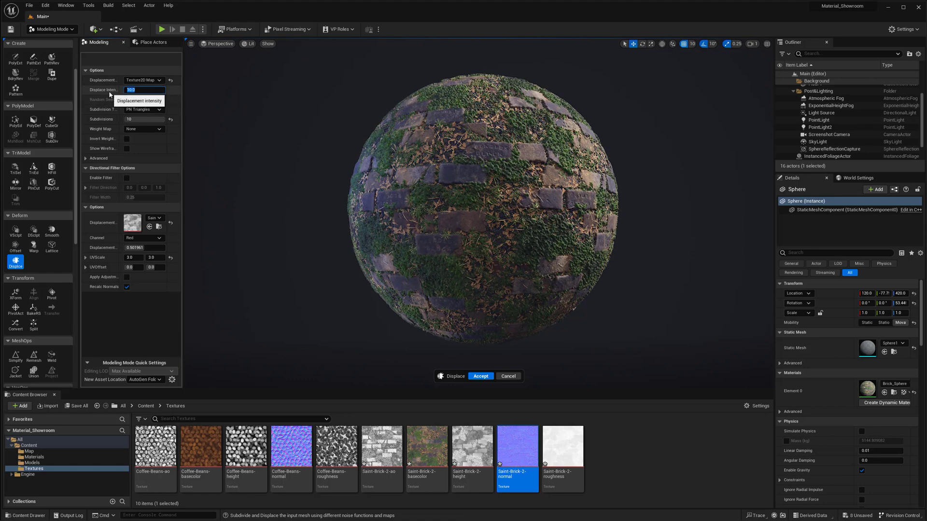
pyautogui.write('7')
pyautogui.press('Return')
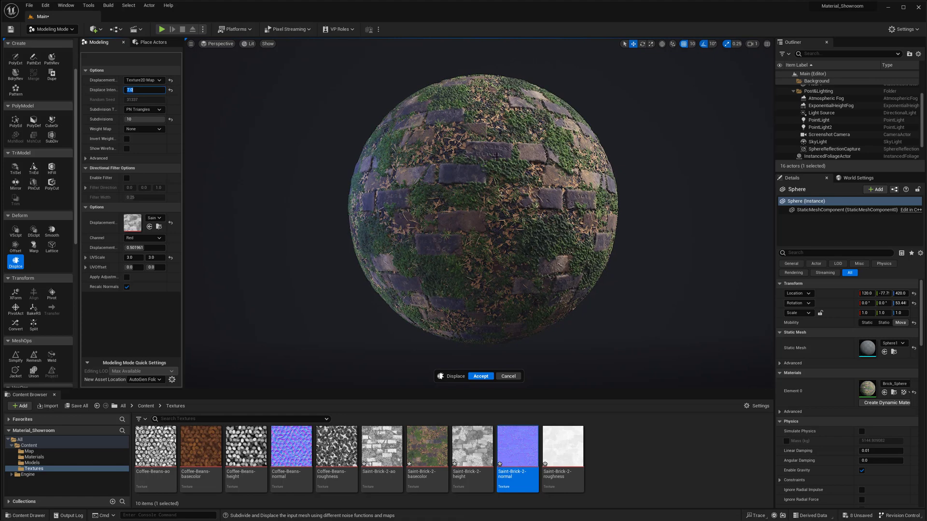
pyautogui.write('5')
pyautogui.press('Return')
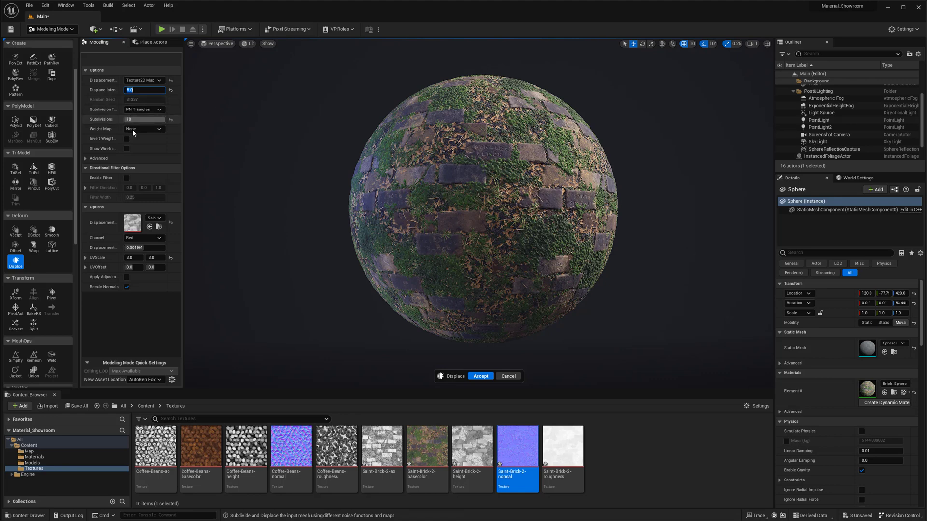
# Toggle Recalc Normals off and on, then accept the Displace tool to bake relief into Sphere1.
pyautogui.click(126, 288)
pyautogui.click(126, 287)
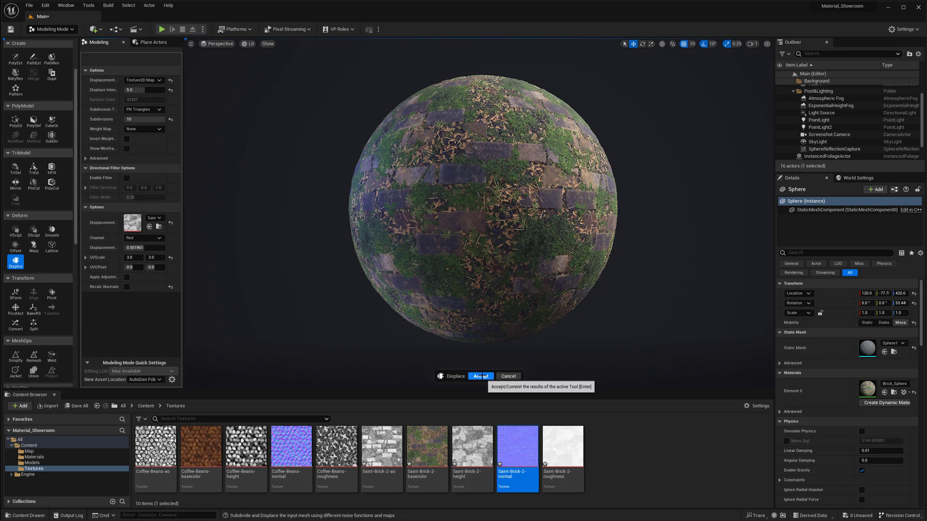
pyautogui.click(482, 379)
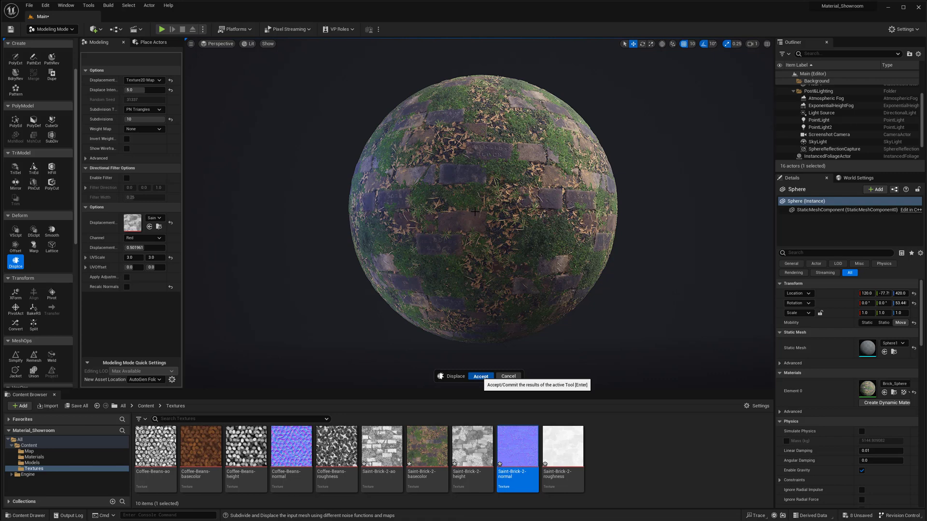
pyautogui.click(480, 376)
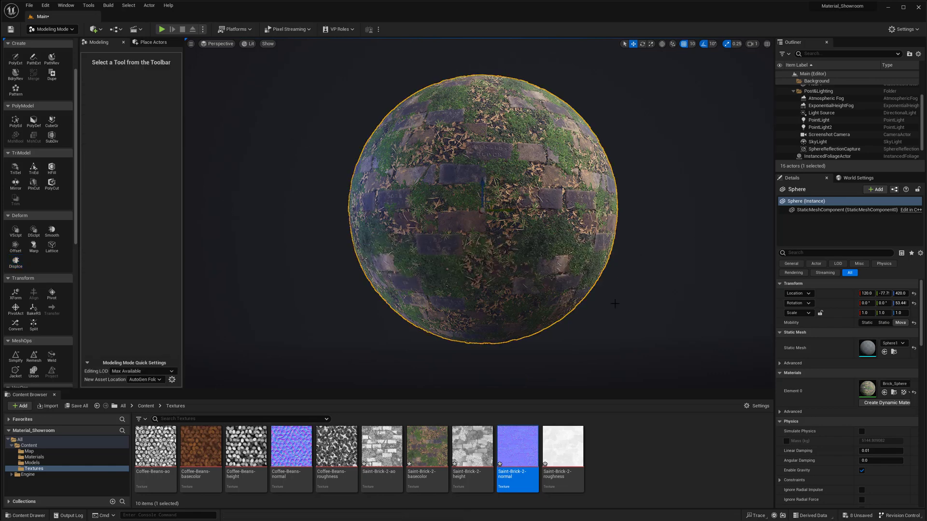
# Deselect the sphere and switch from Modeling Mode back to Selection Mode.
pyautogui.click(640, 208)
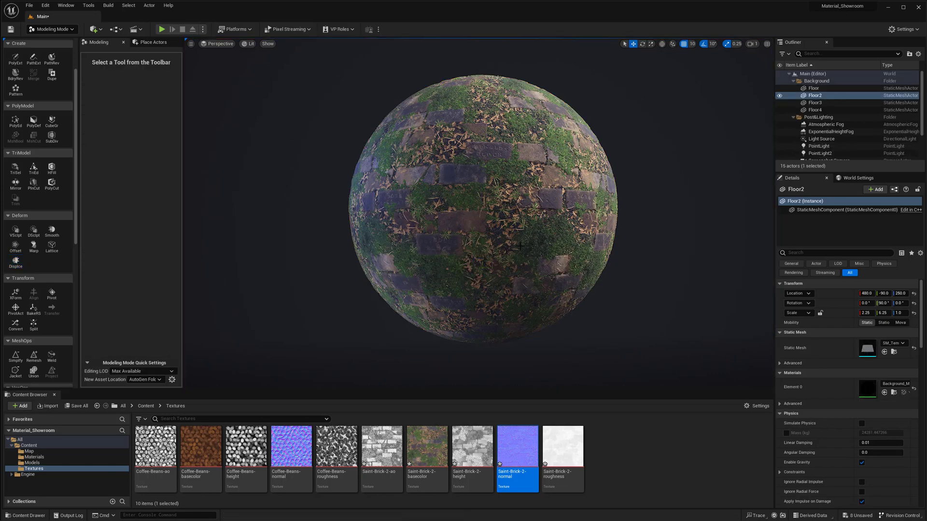
pyautogui.click(51, 30)
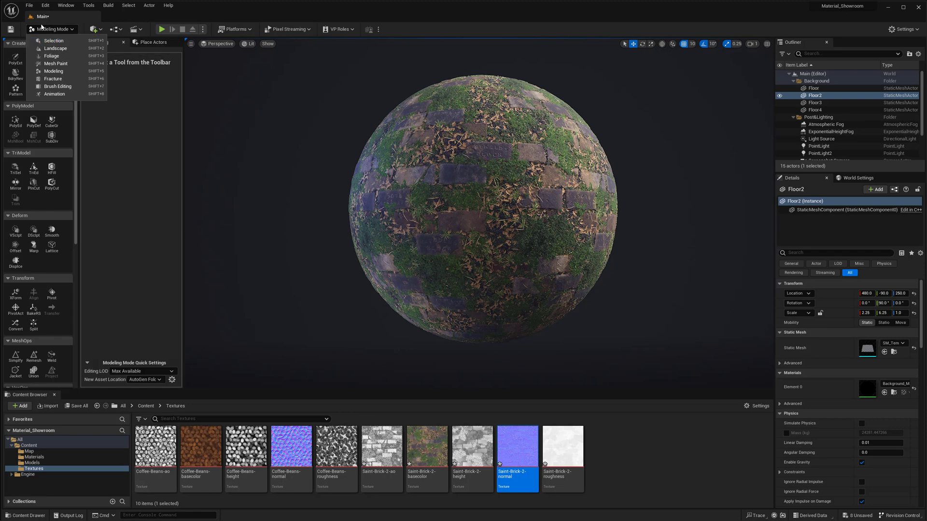
pyautogui.click(46, 42)
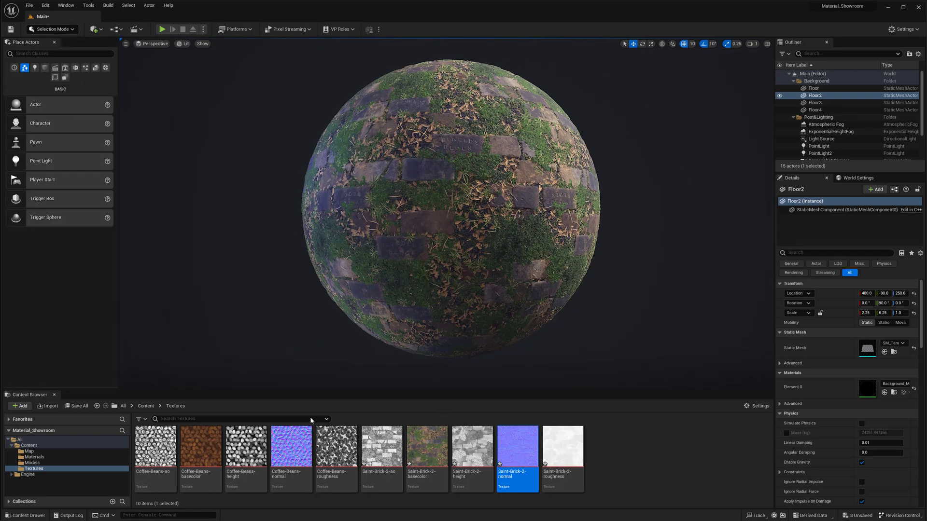
# Open the Sphere1 mesh from Content > Models, inspect its preview, and close its editor.
pyautogui.click(145, 406)
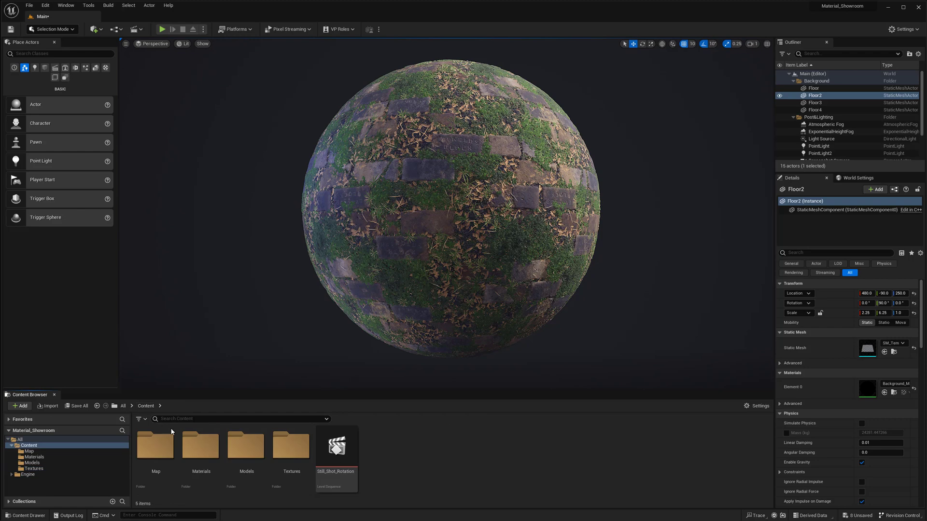
pyautogui.doubleClick(248, 449)
pyautogui.doubleClick(297, 445)
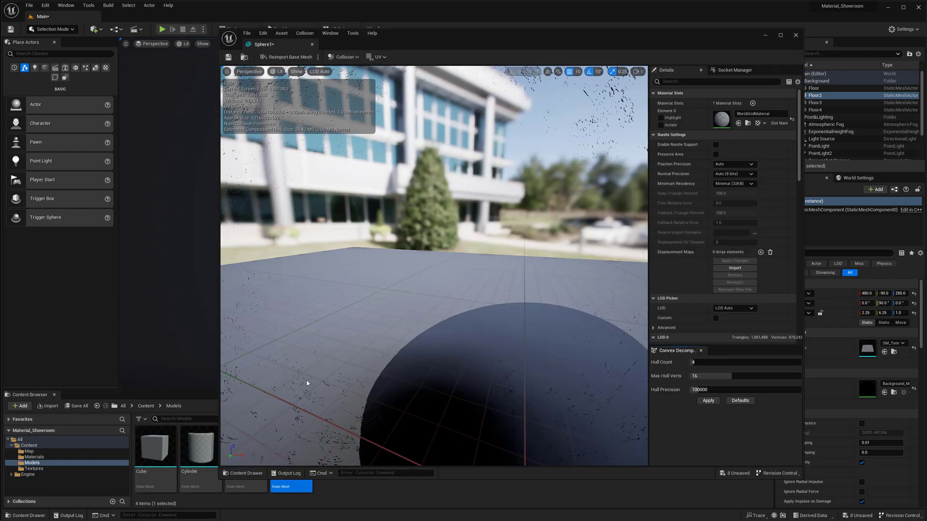
pyautogui.moveTo(500, 303); pyautogui.dragTo(447, 215)
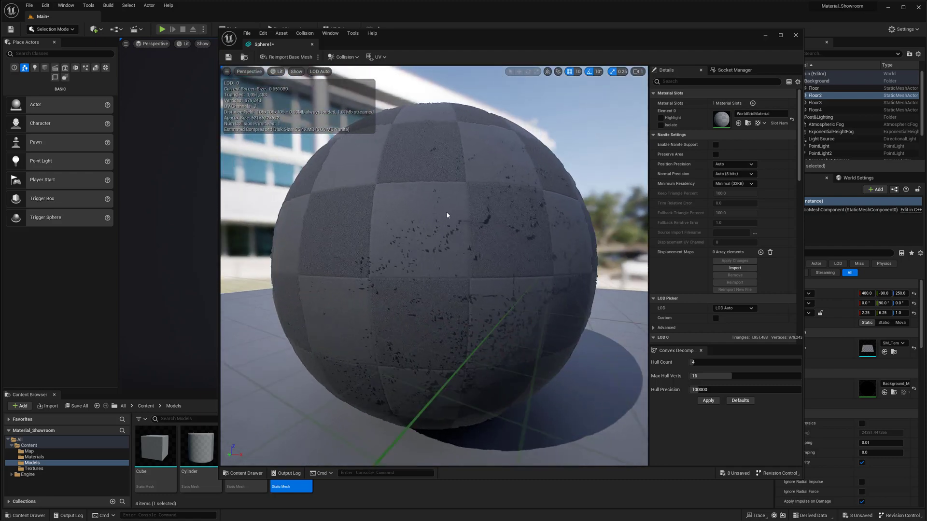
pyautogui.click(313, 44)
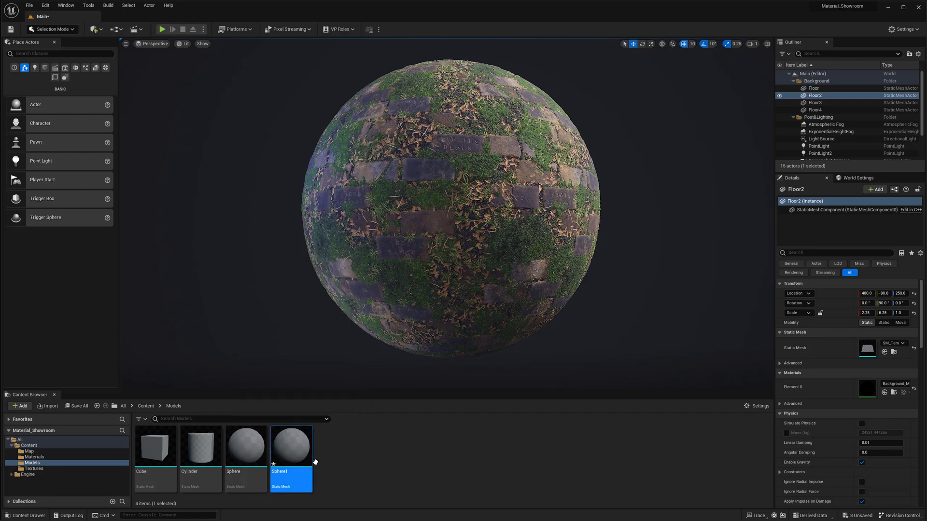
# Deselect the Sphere1 asset and orbit the viewport to another side of the sphere.
pyautogui.moveTo(312, 445)
pyautogui.click(341, 456)
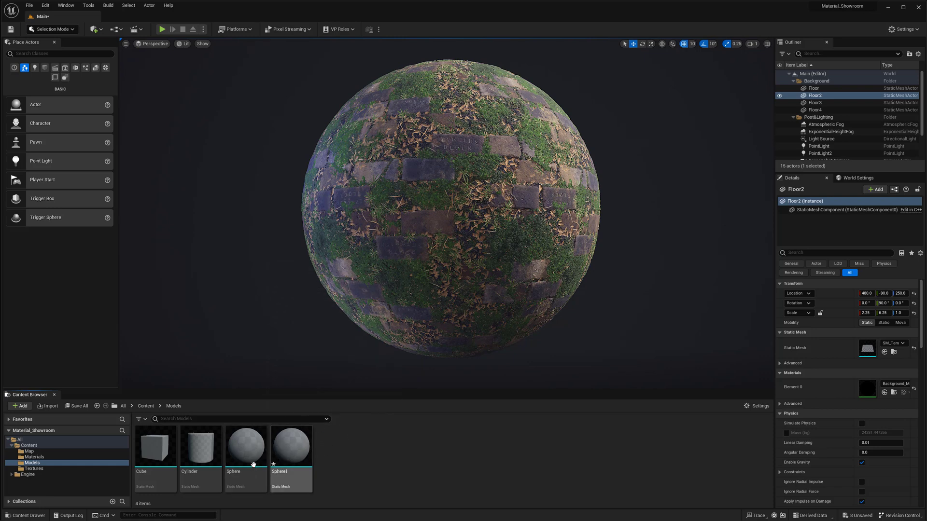
pyautogui.moveTo(217, 449)
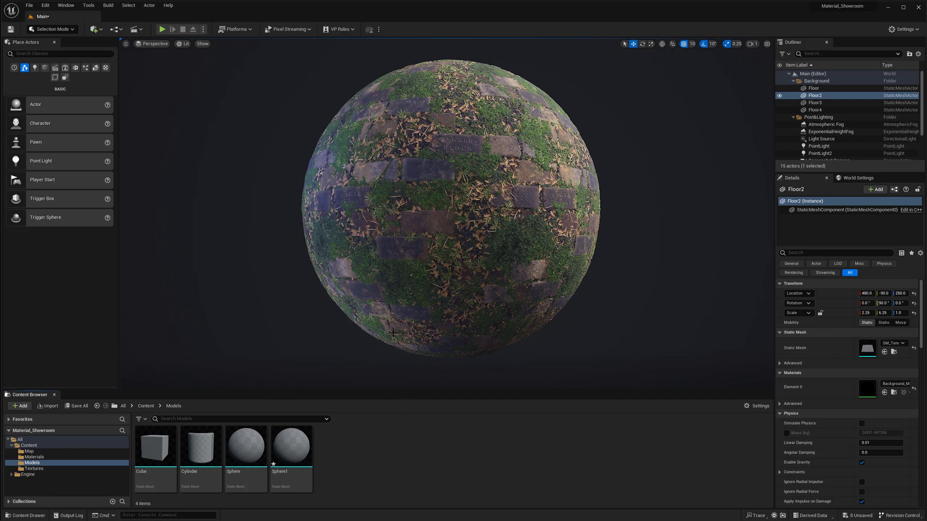
pyautogui.keyDown('alt'); pyautogui.moveTo(353, 276); pyautogui.dragTo(328, 271); pyautogui.keyUp('alt')
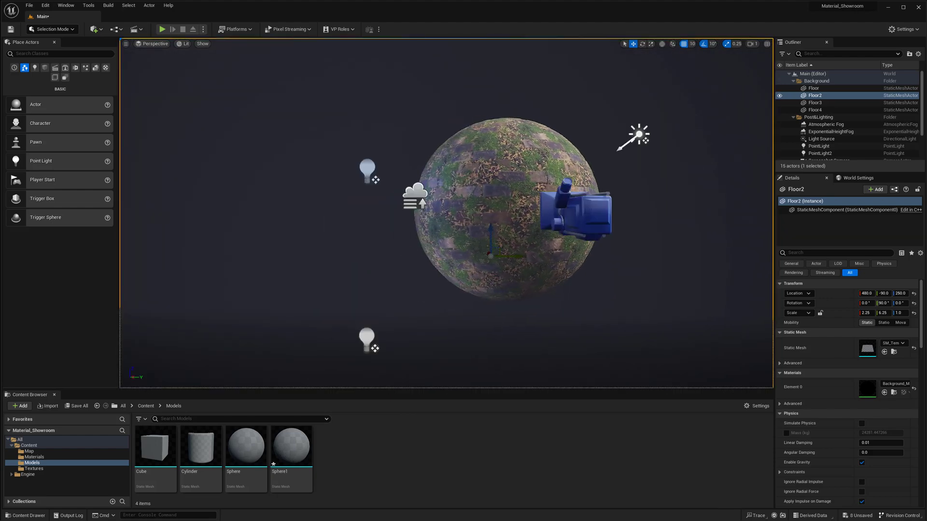
# Select the Screenshot Camera and pilot it to see how it frames the sphere.
pyautogui.moveTo(446, 213); pyautogui.dragTo(352, 237, button='middle')
pyautogui.click(533, 234)
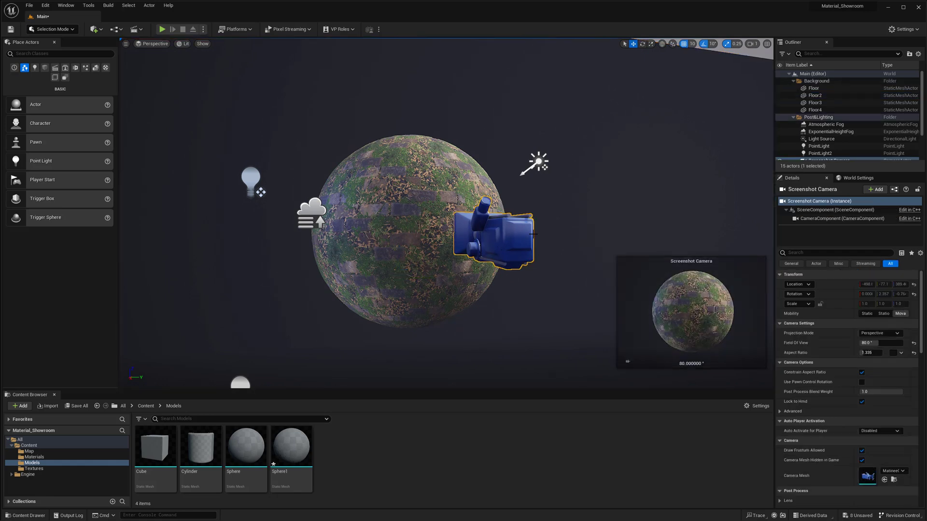
pyautogui.rightClick(493, 238)
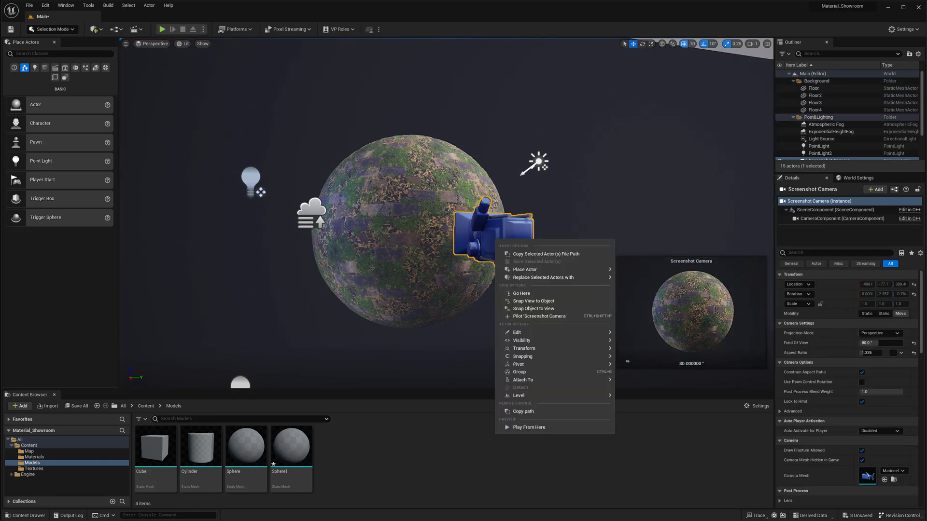
pyautogui.click(519, 317)
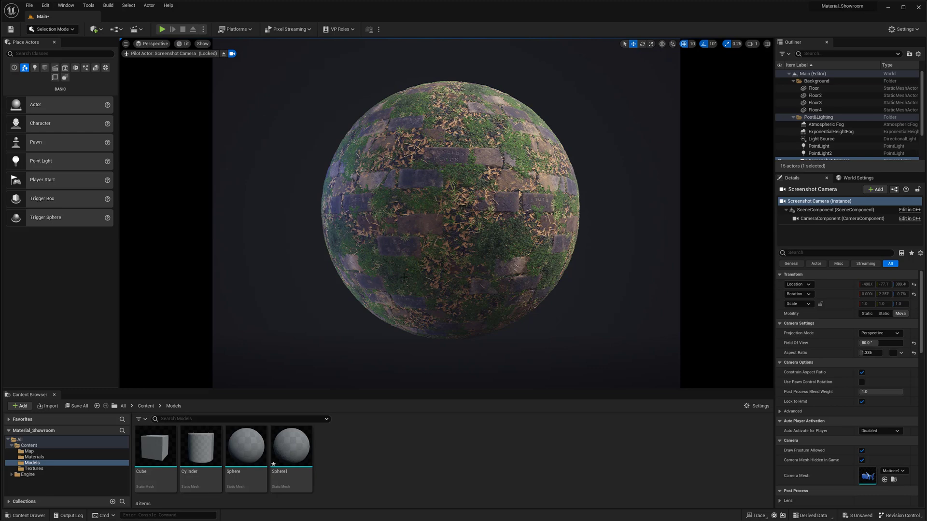
# Eject from the Screenshot Camera and focus the viewport on the Light Source.
pyautogui.click(223, 54)
pyautogui.scroll(-5, 451, 193)
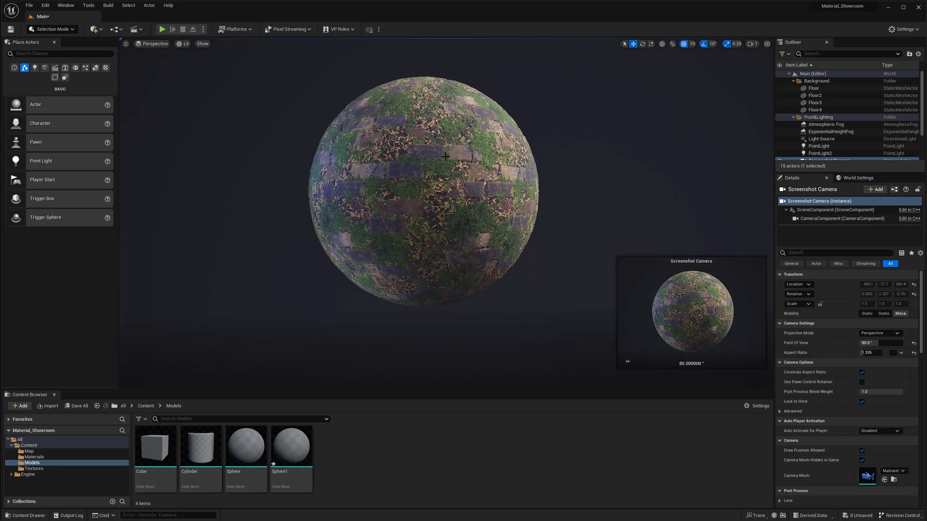
pyautogui.click(536, 127)
pyautogui.doubleClick(845, 138)
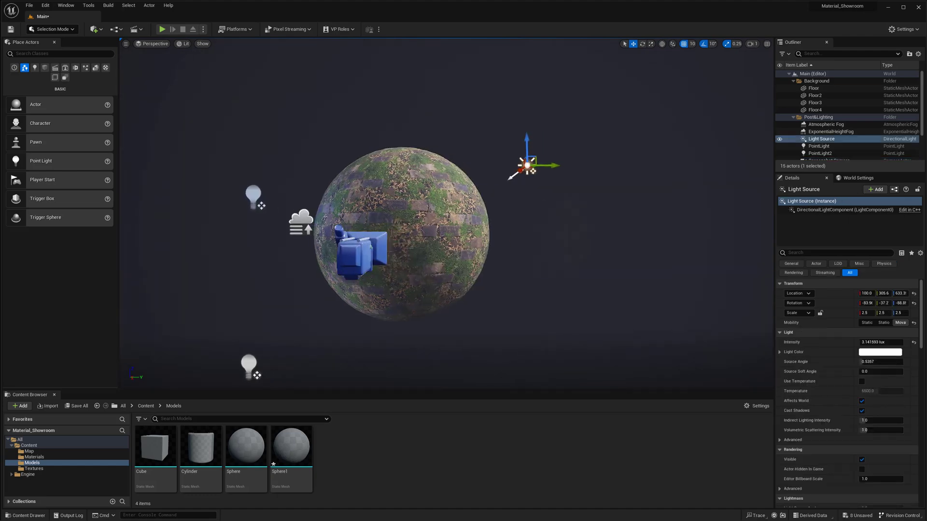
pyautogui.scroll(-3, 845, 138)
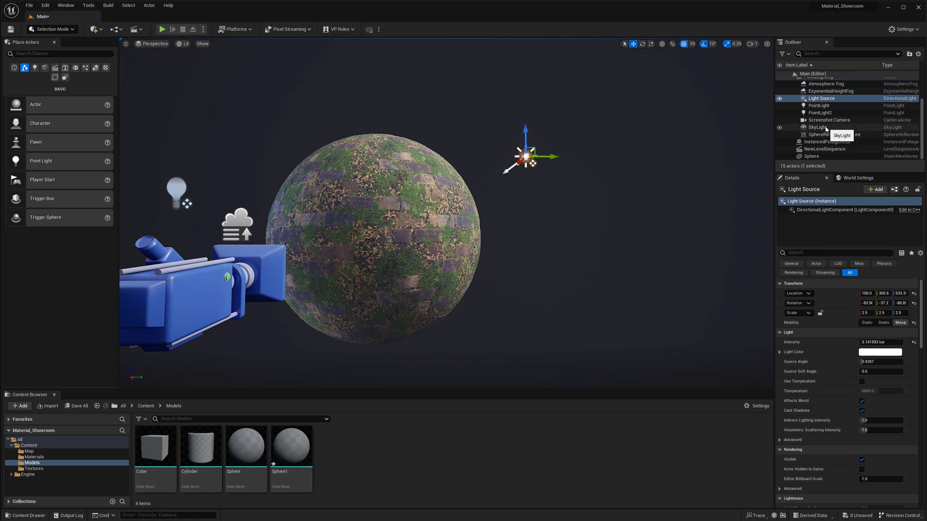
pyautogui.moveTo(579, 217); pyautogui.dragTo(535, 221, button='right')
# Switch to Game View with G and orbit and zoom around the textured sphere.
pyautogui.press('g')
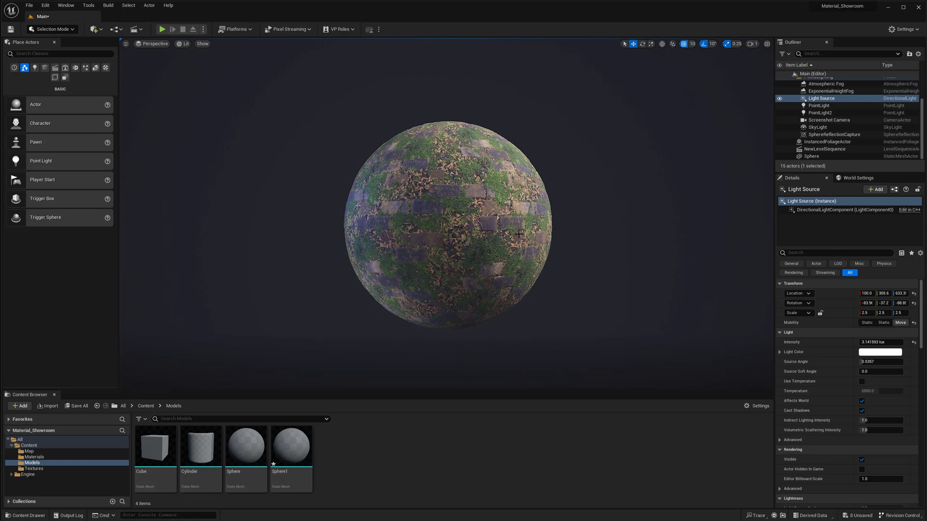
pyautogui.moveTo(498, 249)
pyautogui.mouseDown(button='right')
pyautogui.moveTo(474, 241)
pyautogui.moveTo(483, 251)
pyautogui.mouseUp(button='right')
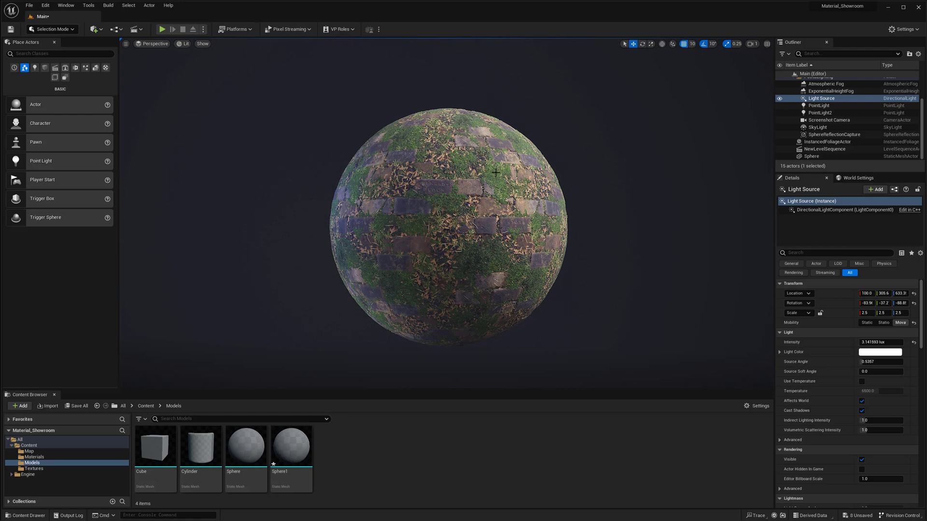
pyautogui.scroll(-4, 464, 181)
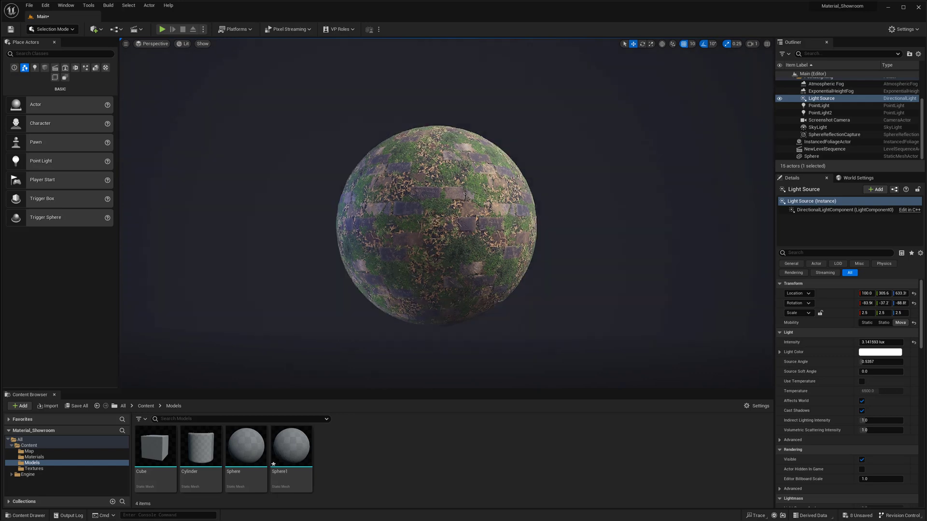
pyautogui.scroll(4, 464, 181)
pyautogui.scroll(1, 444, 225)
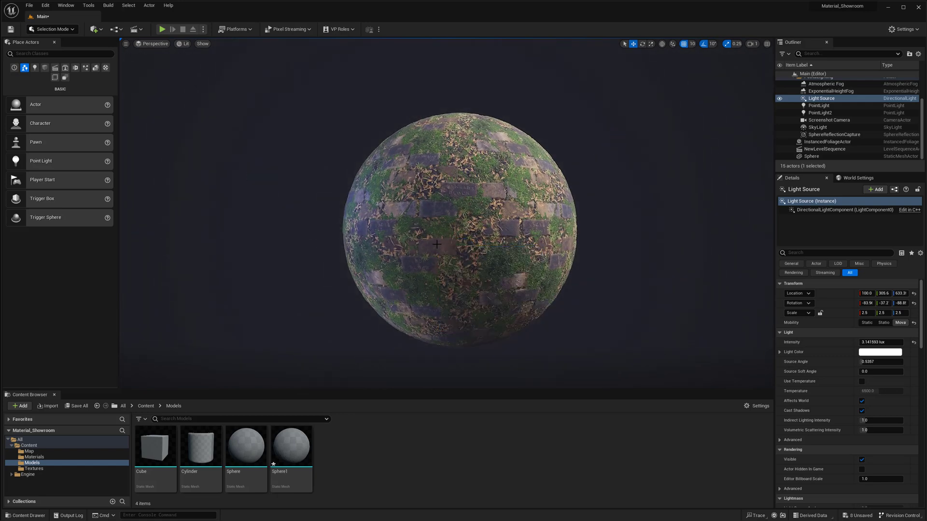
pyautogui.keyDown('alt'); pyautogui.moveTo(398, 174); pyautogui.dragTo(494, 319); pyautogui.keyUp('alt')
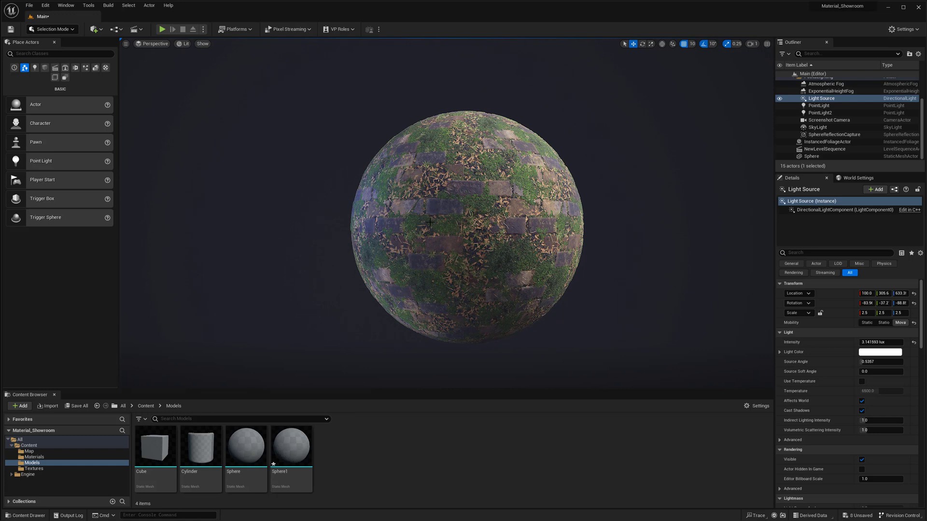
# Compare the sphere with and without the SkyLight, then set its Intensity Scale to 2.0.
pyautogui.click(786, 129)
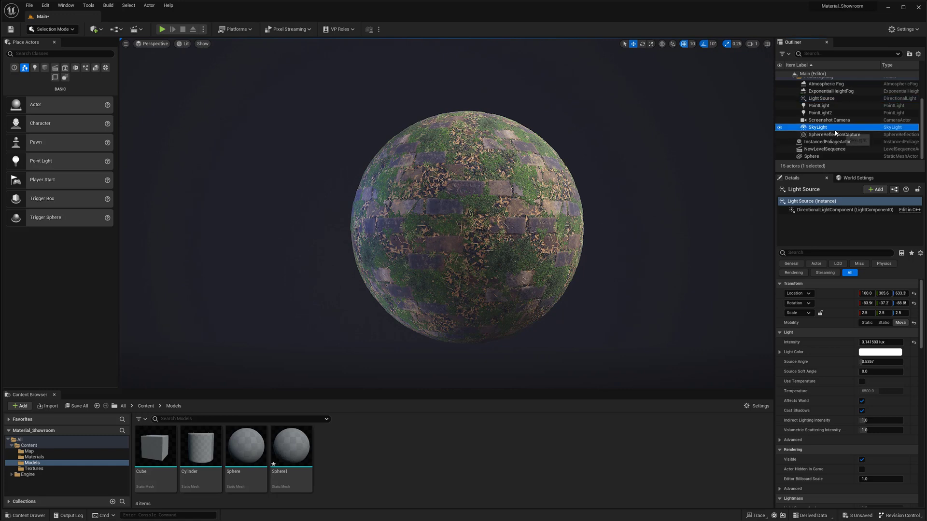
pyautogui.click(780, 128)
pyautogui.click(780, 128)
pyautogui.click(780, 128)
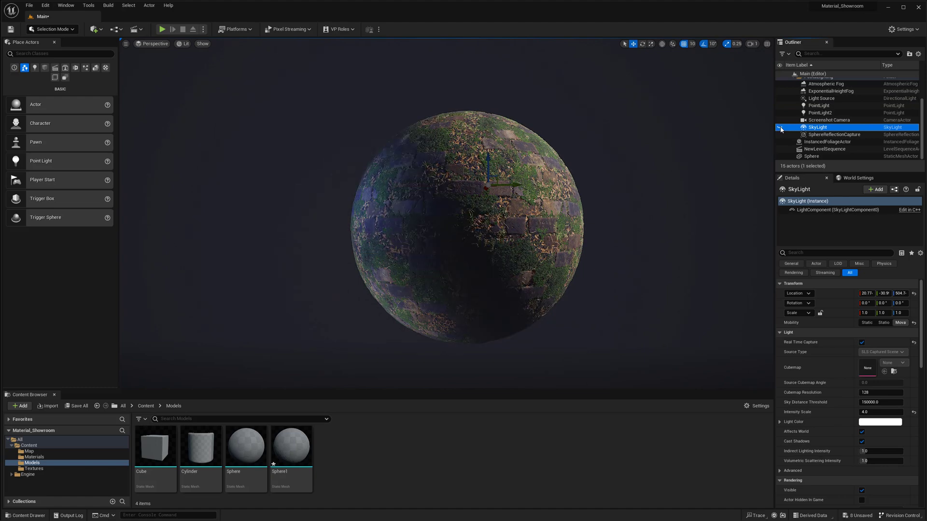
pyautogui.click(780, 128)
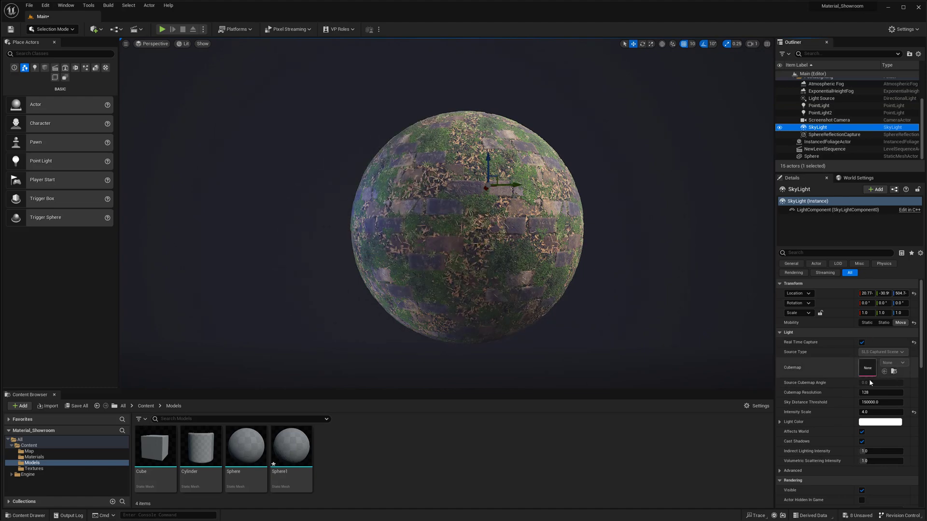
pyautogui.click(872, 413)
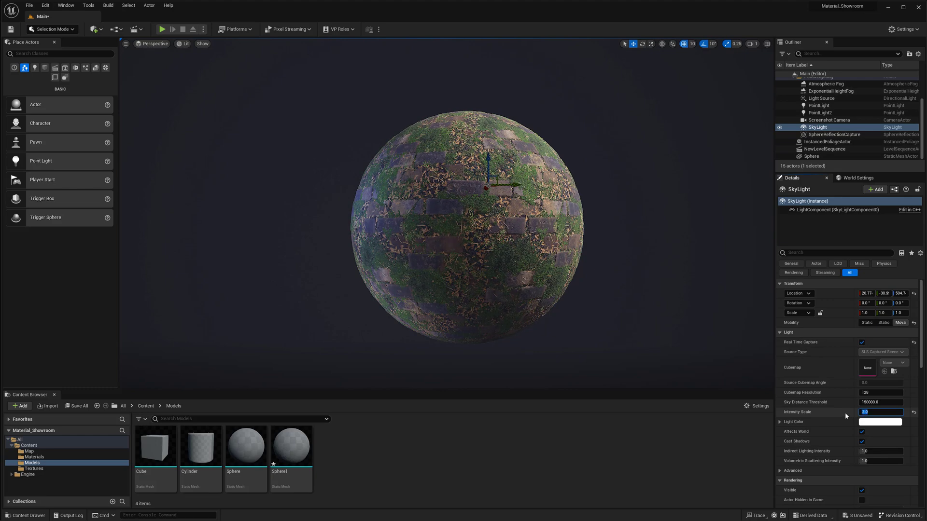
pyautogui.press('Return')
# Show editor icons again, locate the lower PointLight, and delete it.
pyautogui.moveTo(659, 304); pyautogui.dragTo(627, 309, button='right')
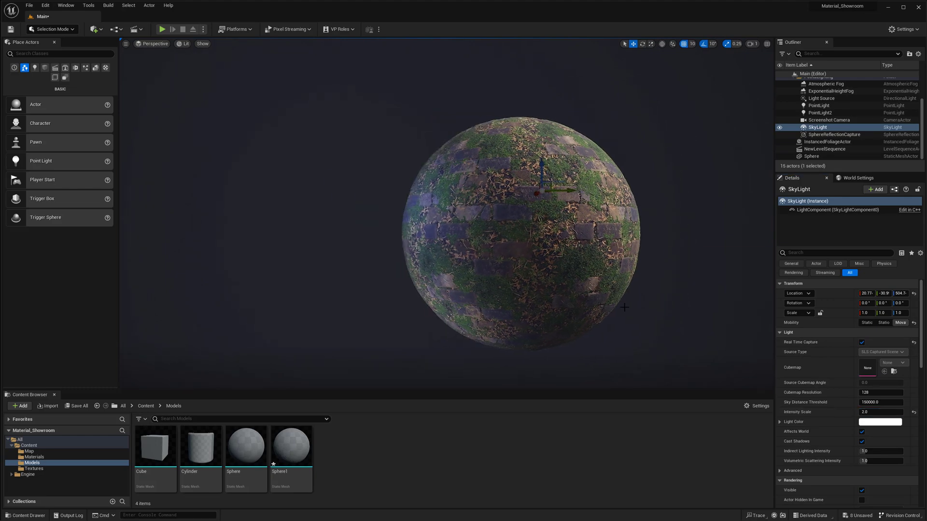
pyautogui.press('g')
pyautogui.click(337, 183)
pyautogui.moveTo(443, 252); pyautogui.dragTo(415, 275, button='right')
pyautogui.scroll(-2, 443, 252)
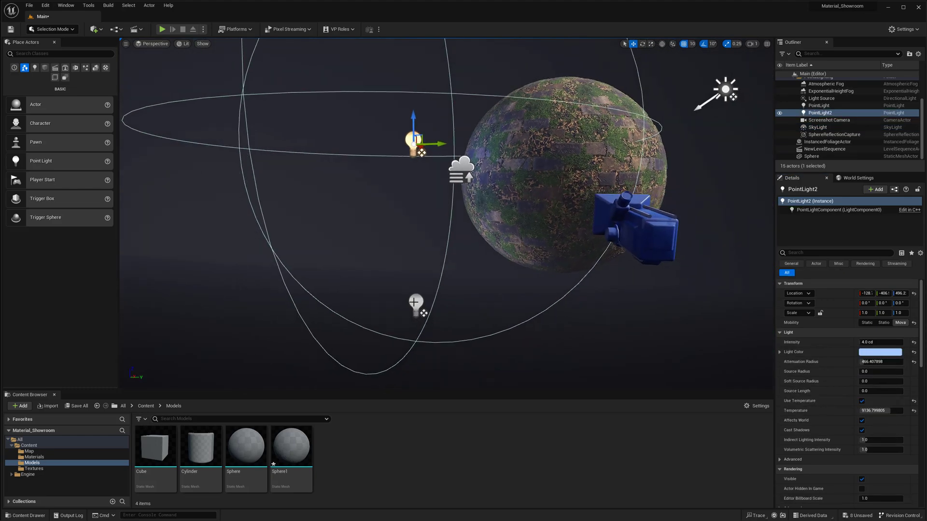
pyautogui.click(416, 305)
pyautogui.moveTo(439, 308)
pyautogui.mouseDown()
pyautogui.moveTo(471, 308)
pyautogui.moveTo(445, 308)
pyautogui.mouseUp()
pyautogui.click(414, 141)
pyautogui.click(421, 299)
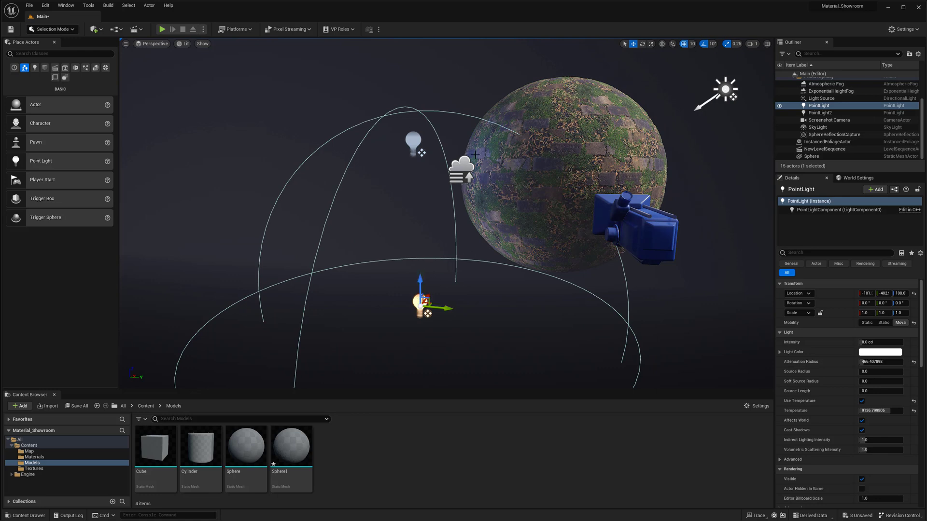
pyautogui.click(445, 243)
pyautogui.press('Delete')
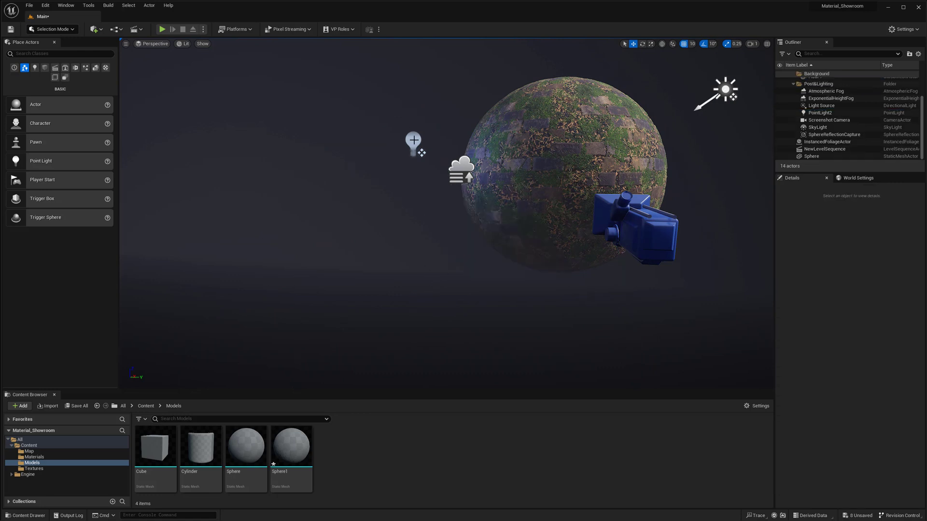
# Lower PointLight2 toward the sphere and hide the editor icons again.
pyautogui.click(413, 140)
pyautogui.moveTo(415, 137); pyautogui.dragTo(420, 266)
pyautogui.press('g')
pyautogui.press('g')
pyautogui.press('g')
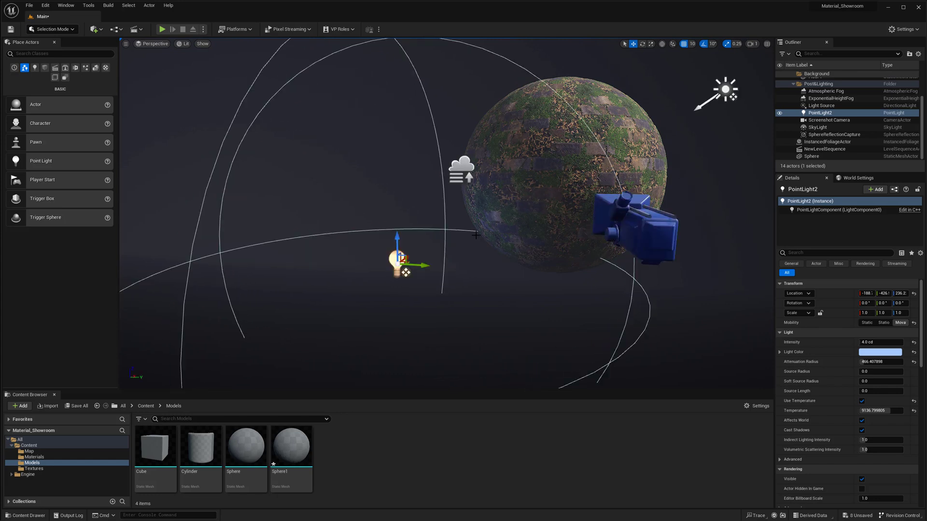
pyautogui.moveTo(492, 246)
pyautogui.mouseDown(button='right')
pyautogui.moveTo(502, 246)
pyautogui.moveTo(483, 241)
pyautogui.mouseUp(button='right')
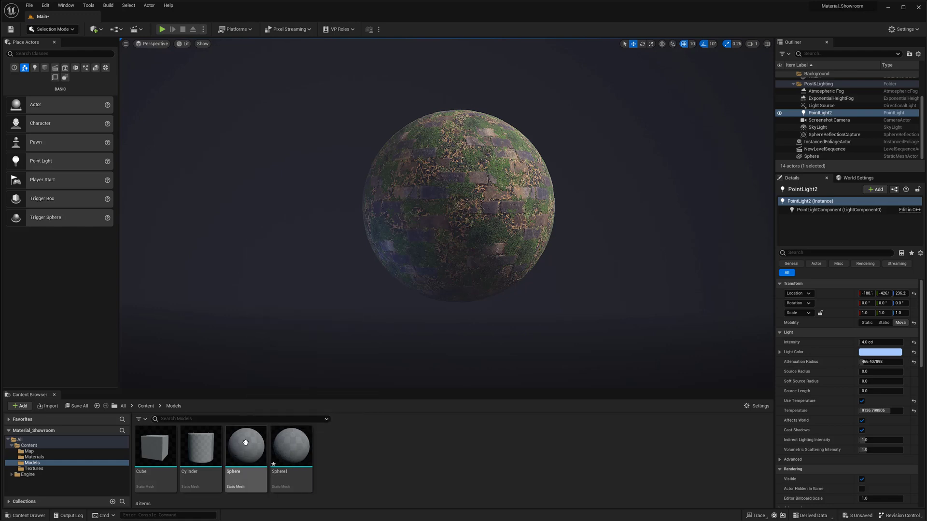
# Test a higher PointLight2 intensity, undo back to 4.0 cd, and reset attenuation radius to 1000.
pyautogui.moveTo(249, 445)
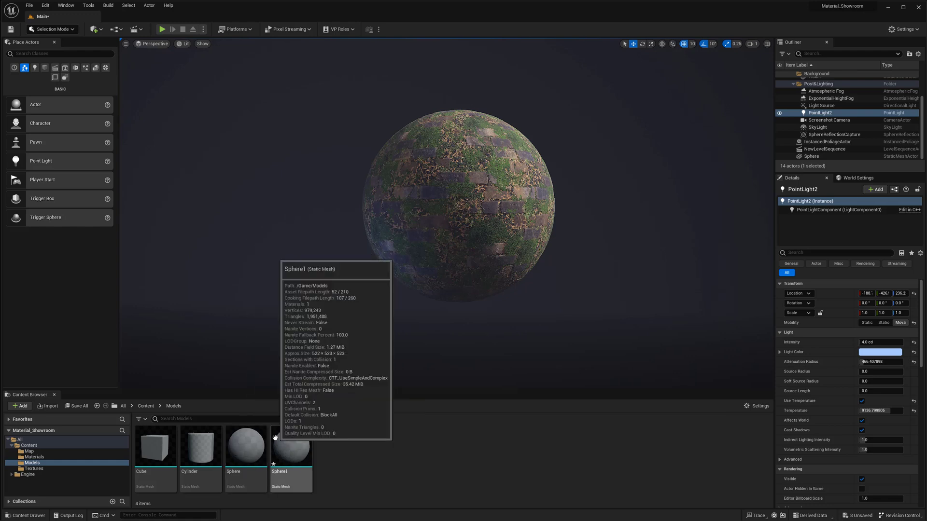
pyautogui.moveTo(208, 449)
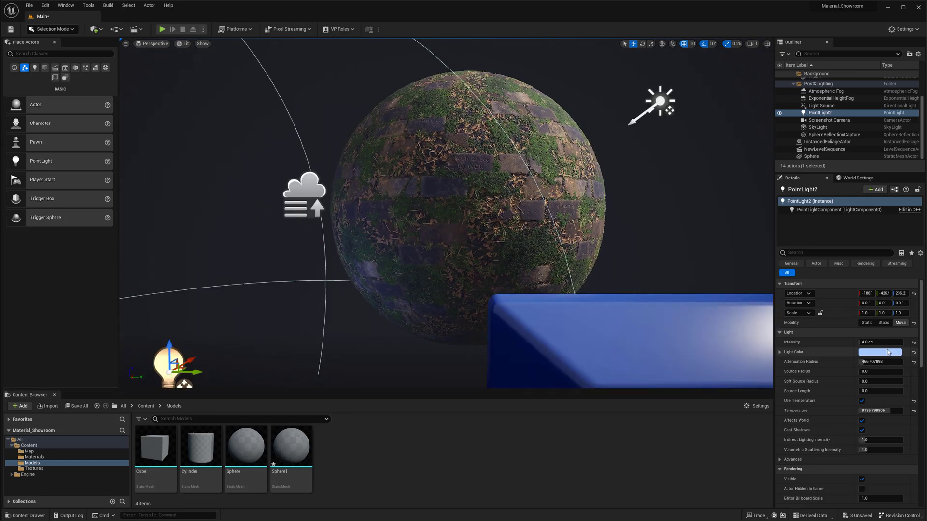
pyautogui.moveTo(881, 342); pyautogui.dragTo(900, 341)
pyautogui.hotkey('ctrl', 'z')
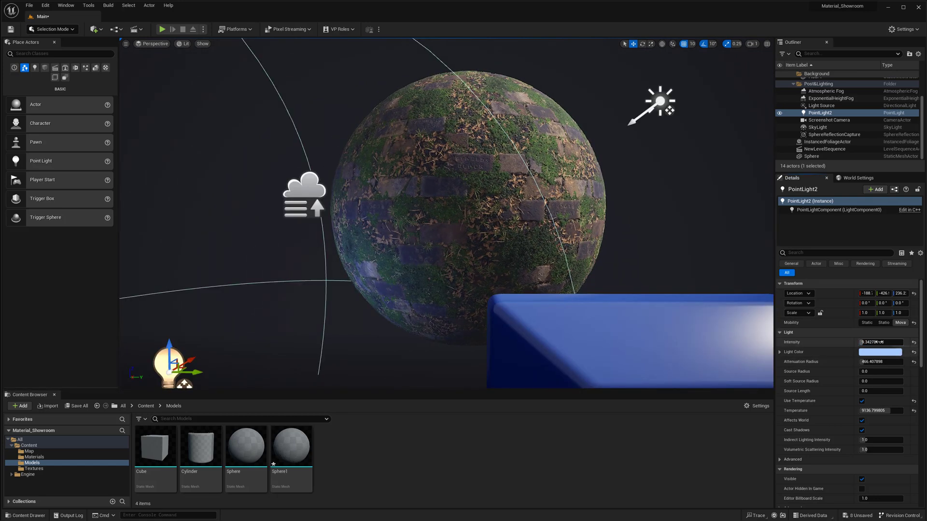
pyautogui.click(913, 363)
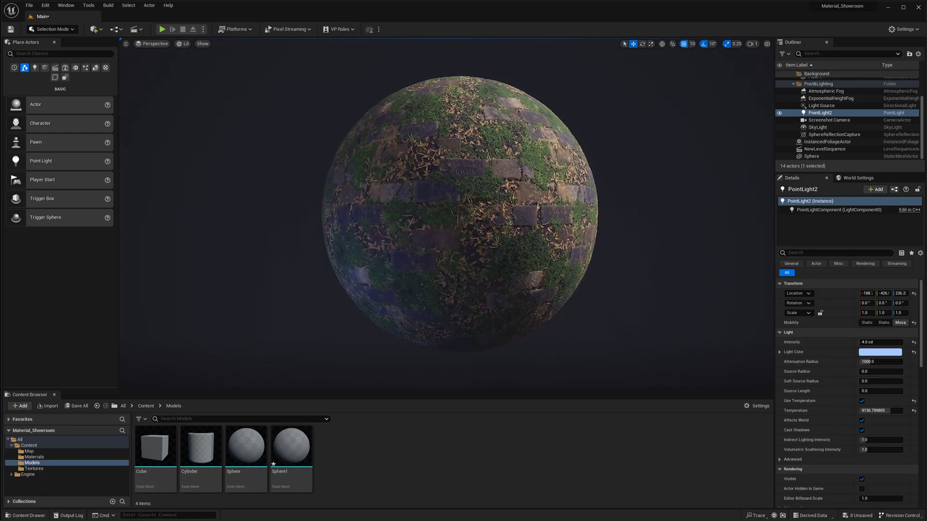
pyautogui.scroll(-2, 686, 252)
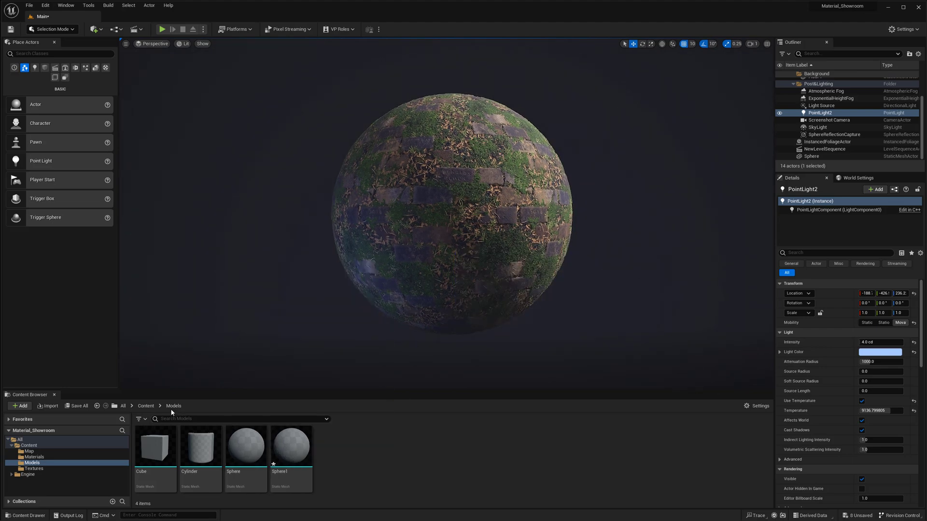
pyautogui.click(456, 245)
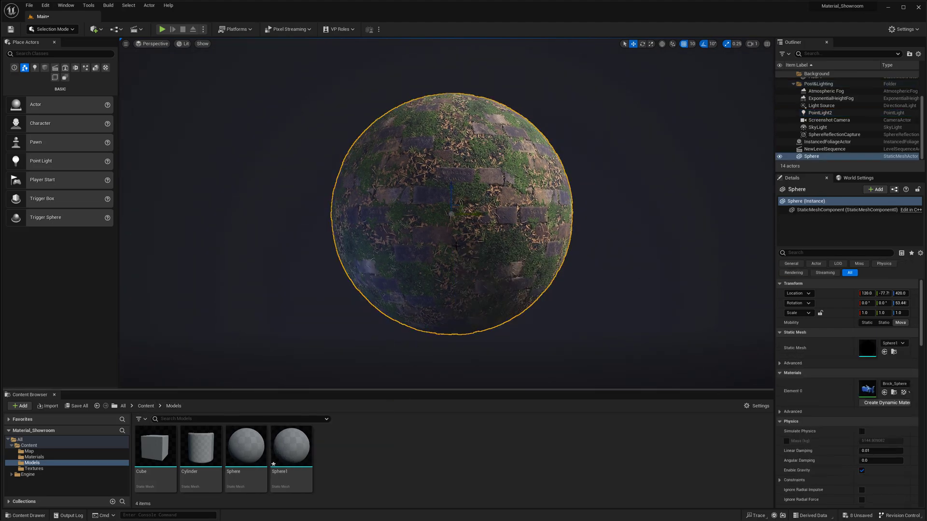
# Open the Brick_Sphere material instance, enable and slightly lower Roughness Intensity, then close it.
pyautogui.doubleClick(867, 389)
pyautogui.moveTo(664, 41); pyautogui.dragTo(814, 47)
pyautogui.click(715, 120)
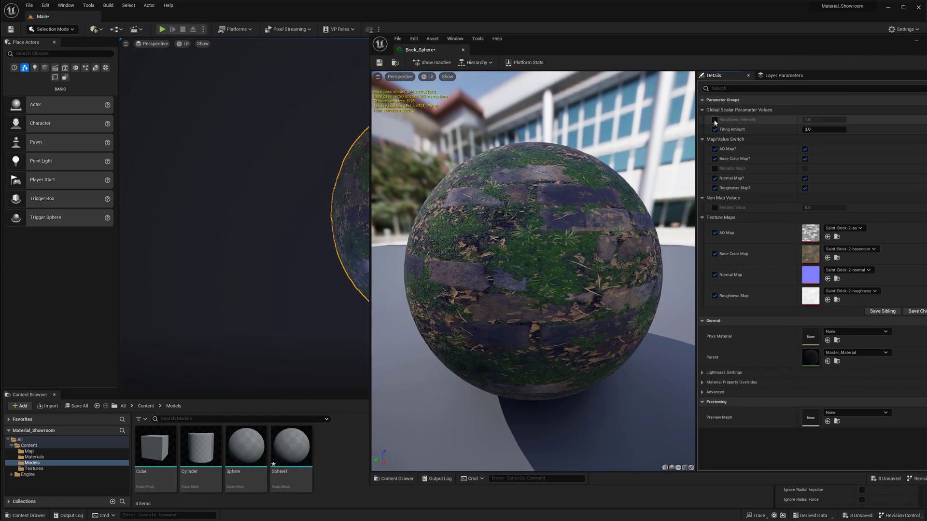
pyautogui.moveTo(731, 45); pyautogui.dragTo(872, 106)
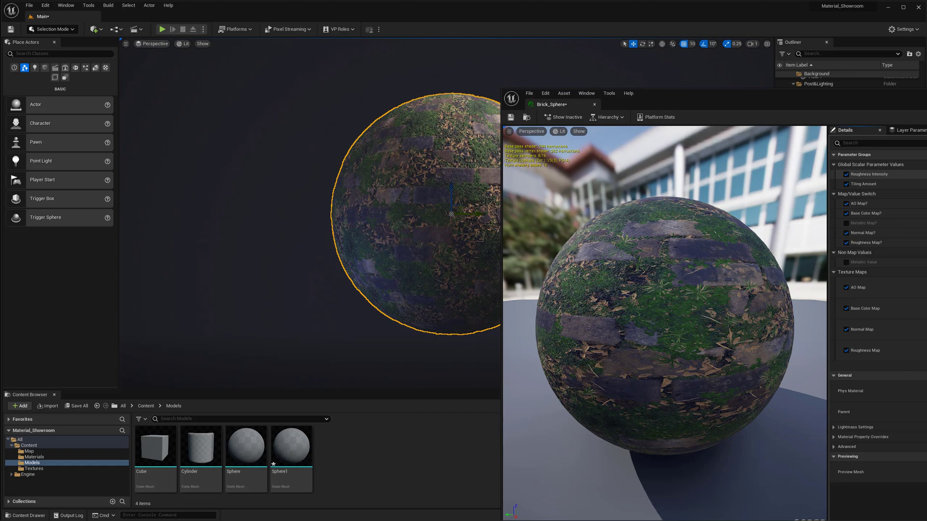
pyautogui.moveTo(833, 99); pyautogui.dragTo(739, 68)
pyautogui.moveTo(448, 76); pyautogui.dragTo(560, 68)
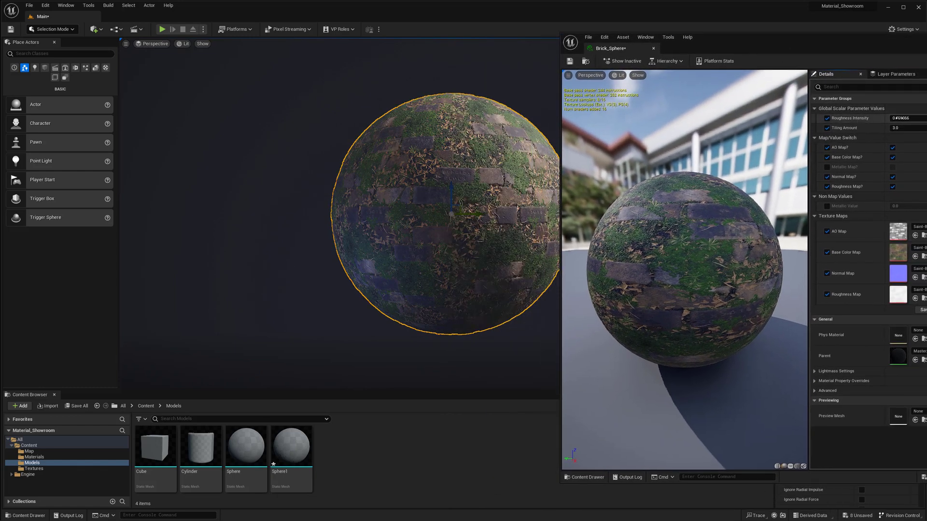
pyautogui.moveTo(907, 118)
pyautogui.mouseDown()
pyautogui.moveTo(867, 118)
pyautogui.moveTo(894, 118)
pyautogui.mouseUp()
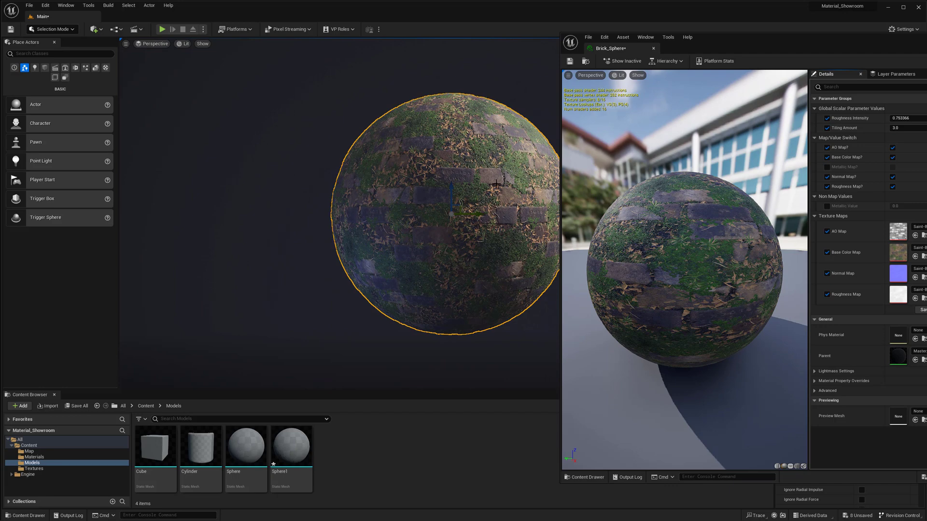
pyautogui.click(654, 49)
# Select PointLight2 and raise its colour temperature to about 10867.
pyautogui.click(380, 356)
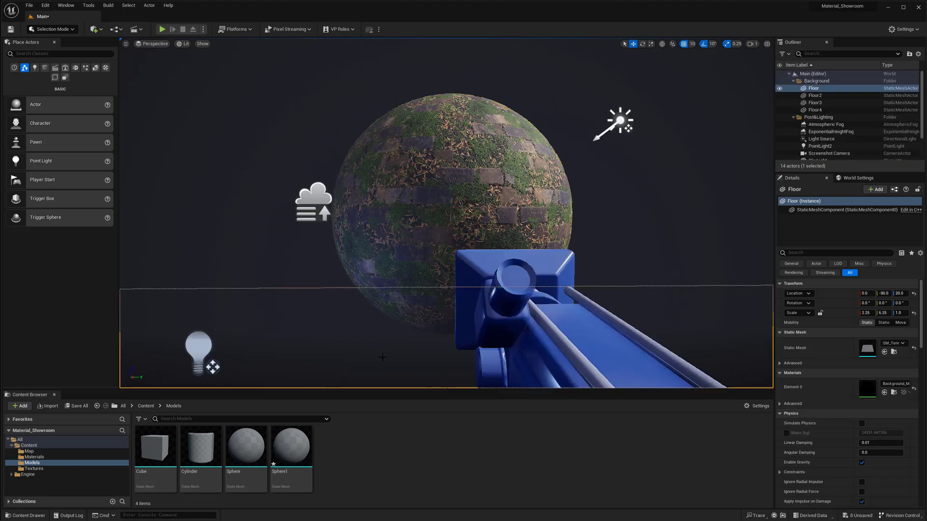
pyautogui.press('g')
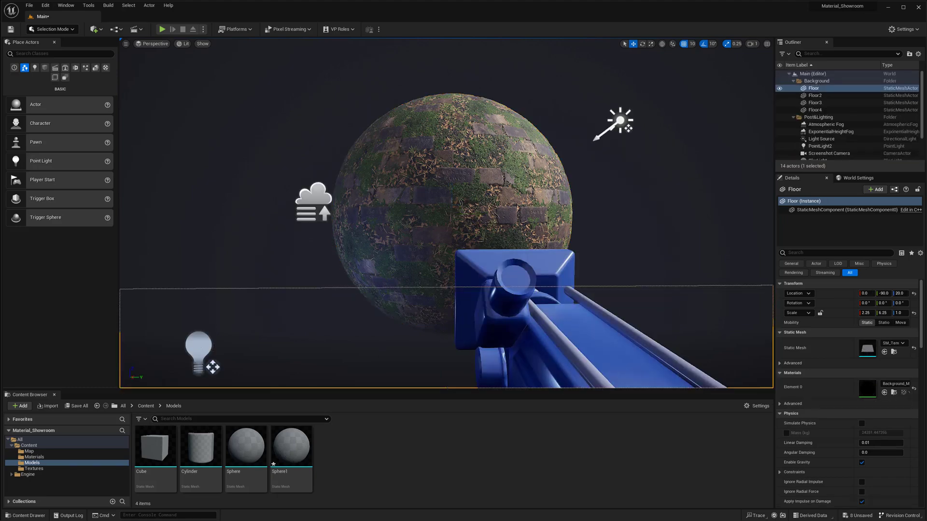
pyautogui.click(199, 345)
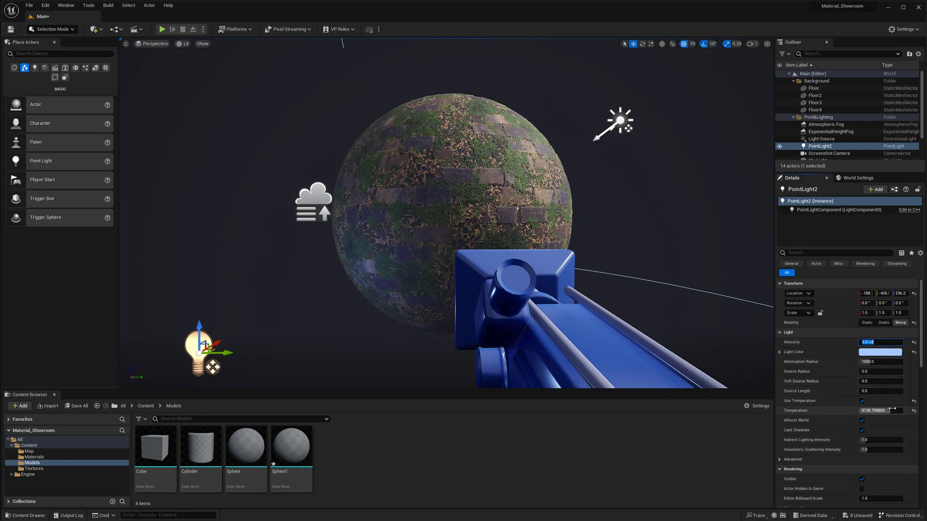
pyautogui.click(862, 401)
pyautogui.click(861, 401)
pyautogui.moveTo(881, 411); pyautogui.dragTo(898, 411)
# Move PointLight2 closer to the sphere and shrink its attenuation radius to about 466.
pyautogui.moveTo(206, 346); pyautogui.dragTo(281, 308)
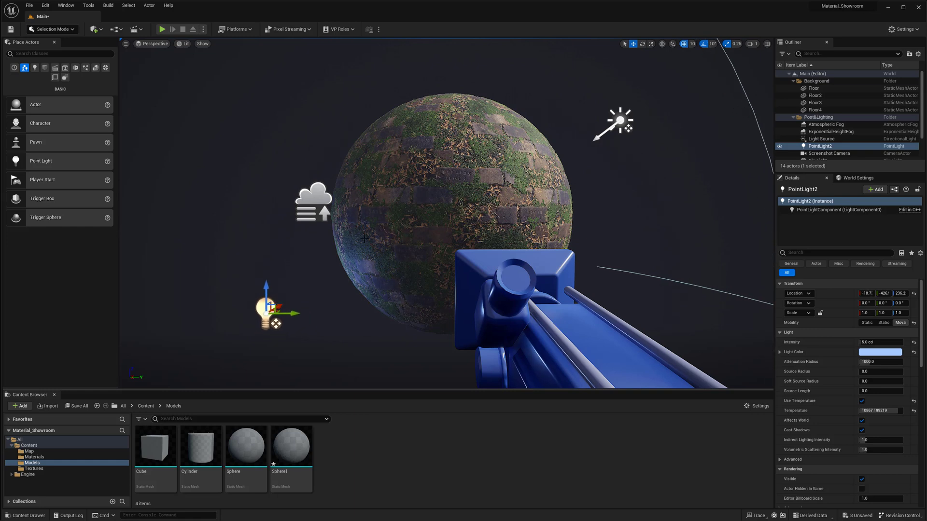
pyautogui.moveTo(873, 362); pyautogui.dragTo(854, 361)
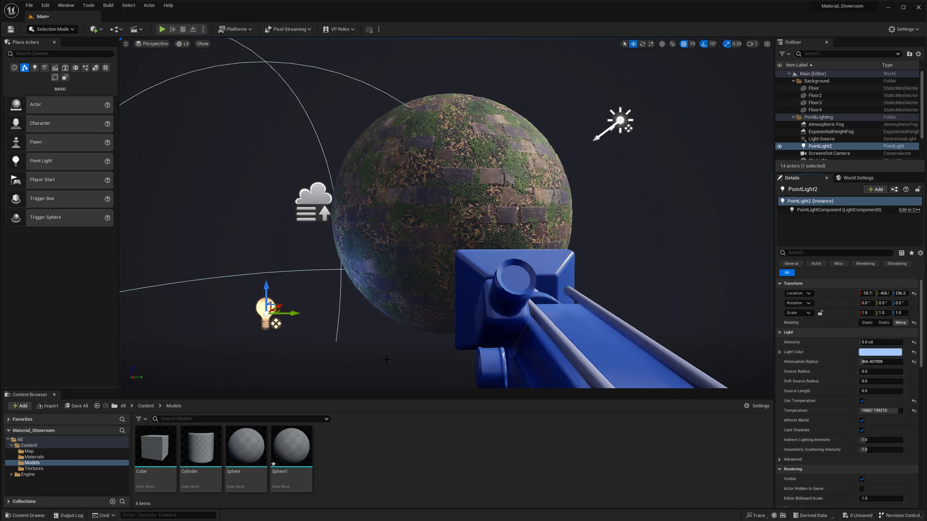
pyautogui.click(446, 348)
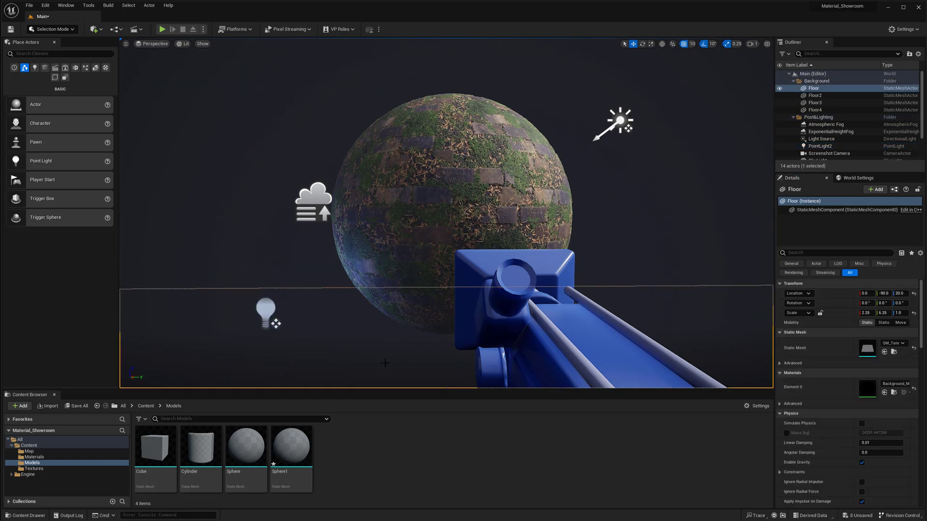
pyautogui.click(830, 140)
# Try SkyLight Intensity Scale values of 3 and 1, then return it to 2.
pyautogui.scroll(-1, 830, 143)
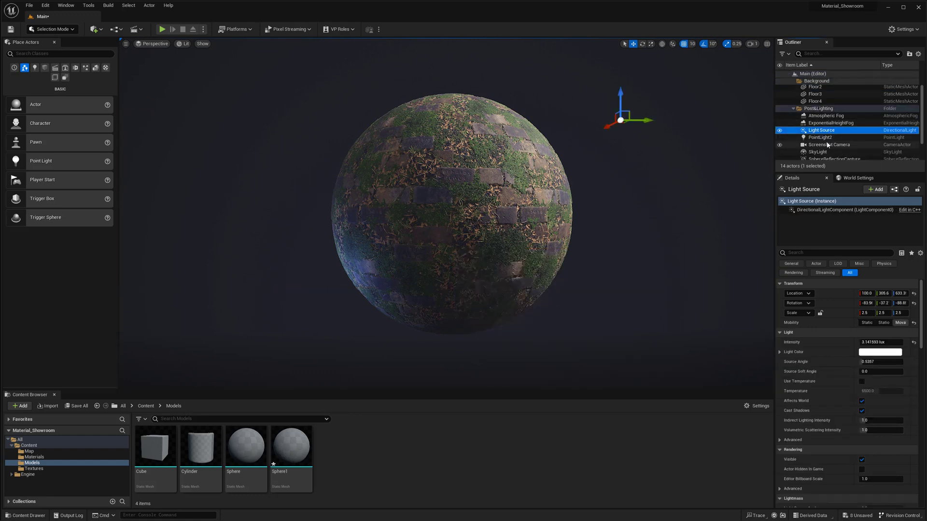
pyautogui.click(827, 152)
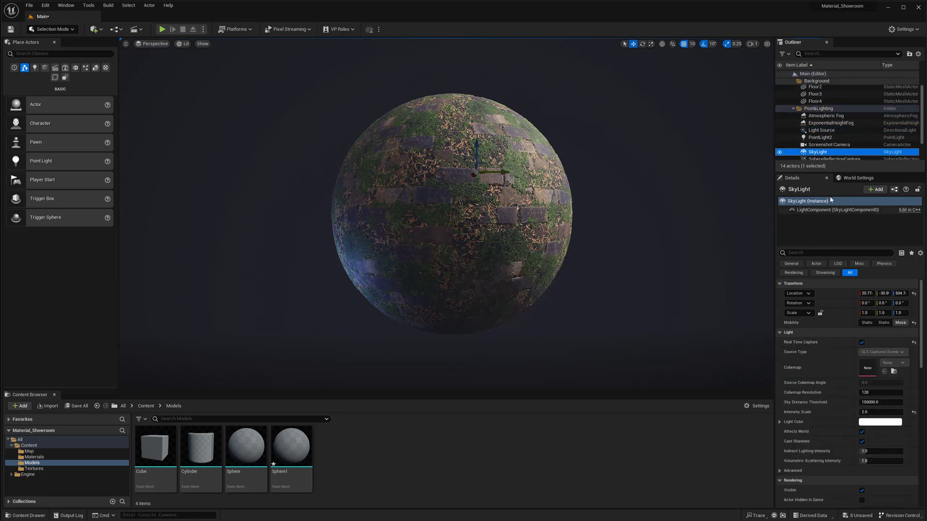
pyautogui.scroll(-3, 860, 142)
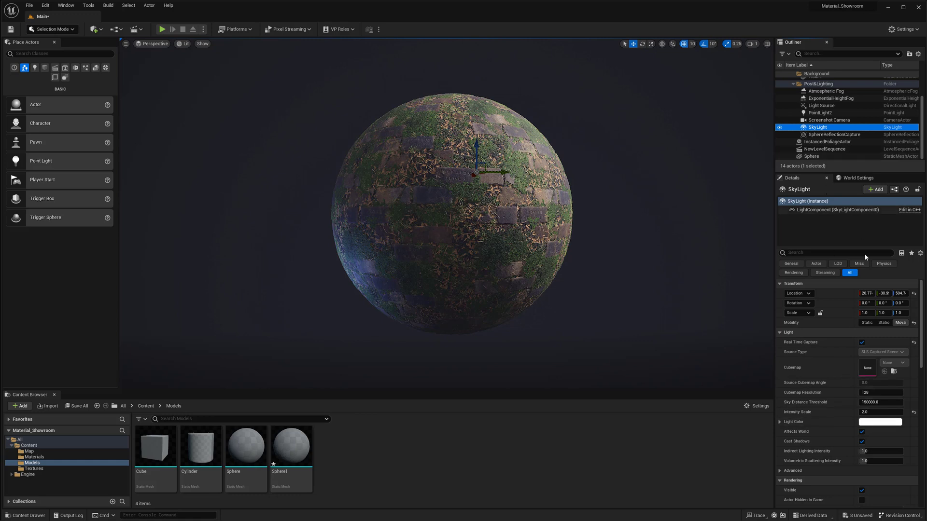
pyautogui.click(867, 412)
pyautogui.write('3')
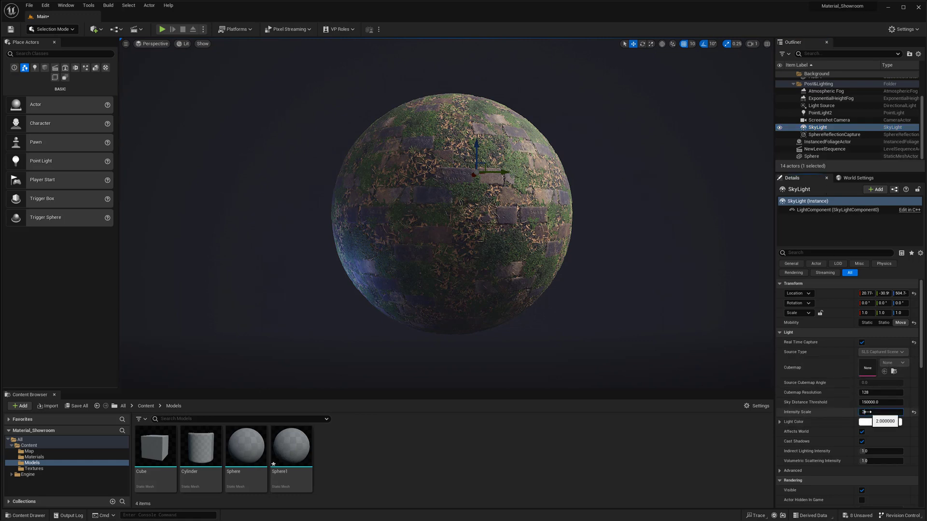
pyautogui.press('Return')
pyautogui.write('1')
pyautogui.press('Return')
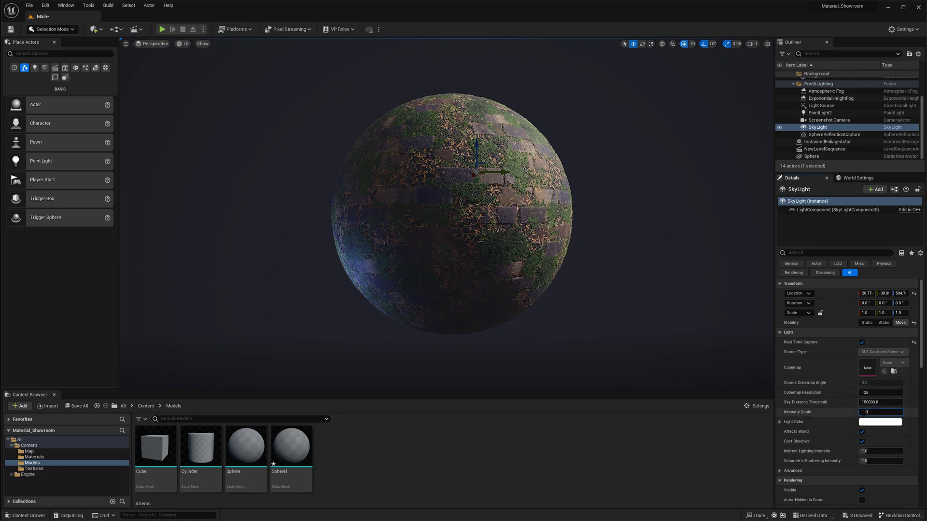
pyautogui.write('2')
pyautogui.press('Return')
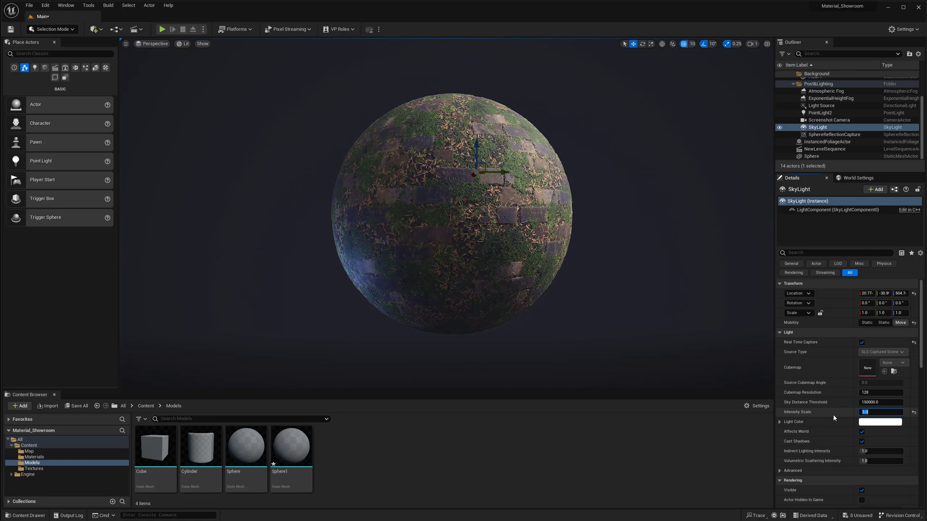
# Select the Atmospheric Fog and preview cyan and magenta Rayleigh Scattering colours, then discard them.
pyautogui.click(842, 99)
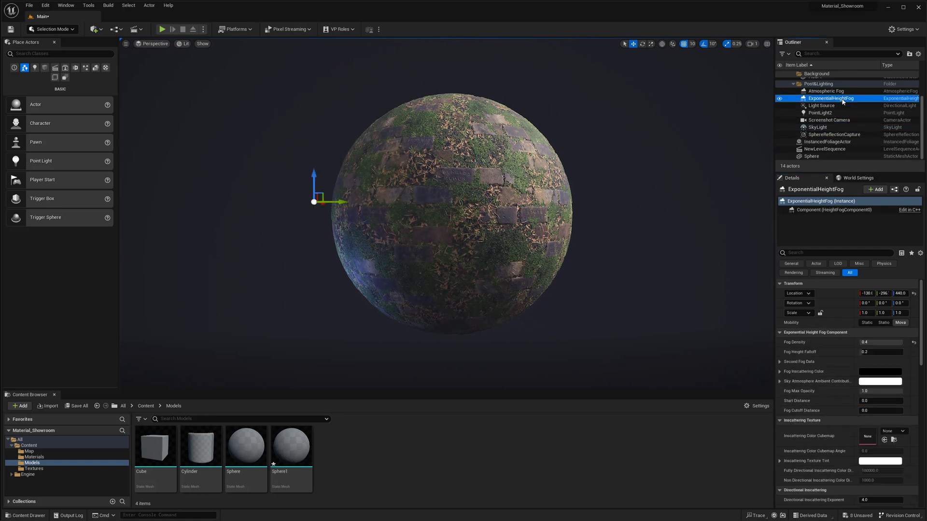
pyautogui.press('Up')
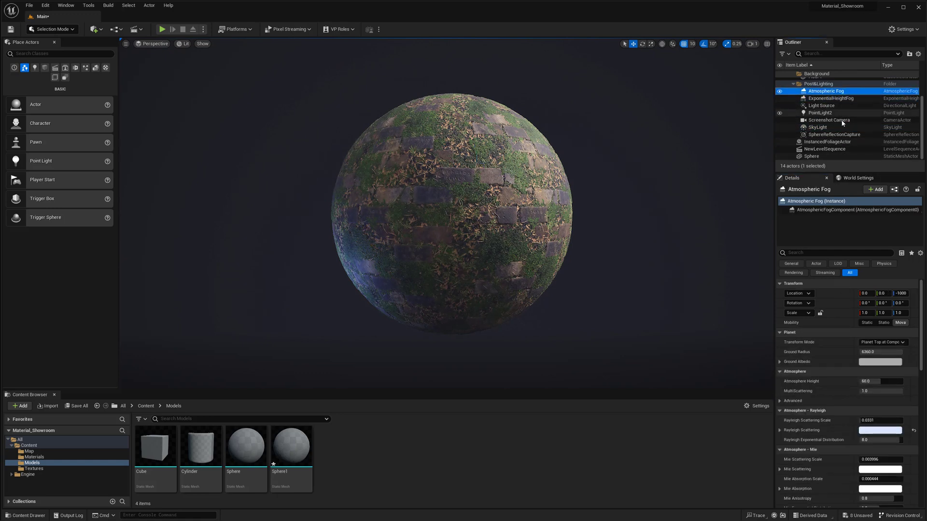
pyautogui.click(880, 430)
pyautogui.click(892, 372)
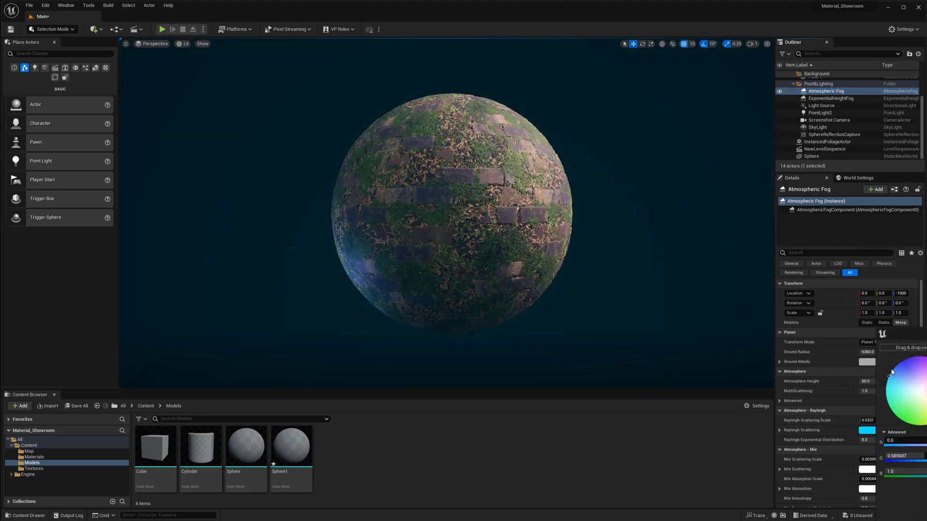
pyautogui.click(916, 362)
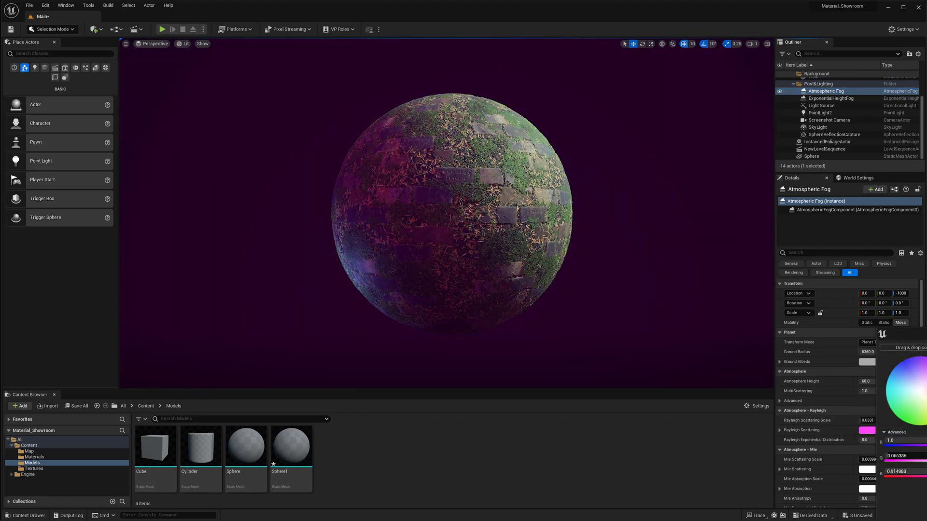
pyautogui.click(871, 423)
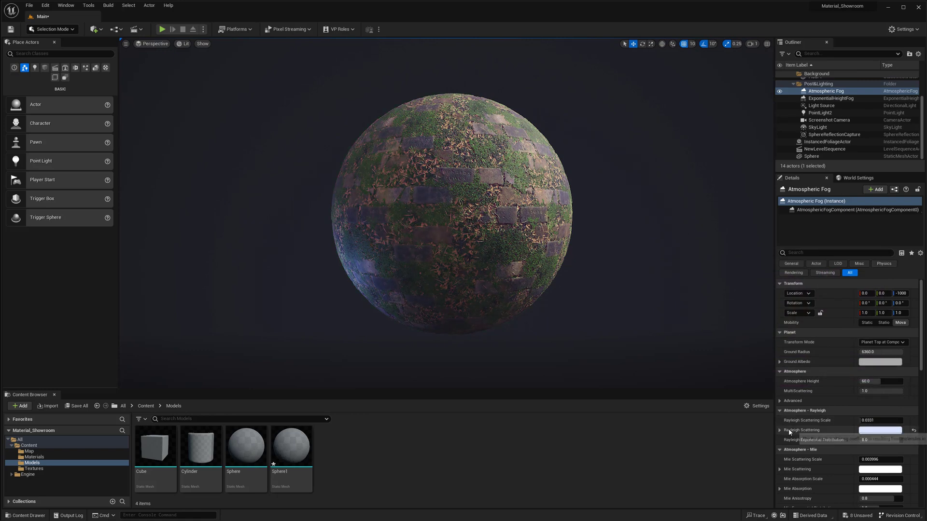
# Set Rayleigh Scattering to a slightly more saturated pale blue and accept it.
pyautogui.click(873, 432)
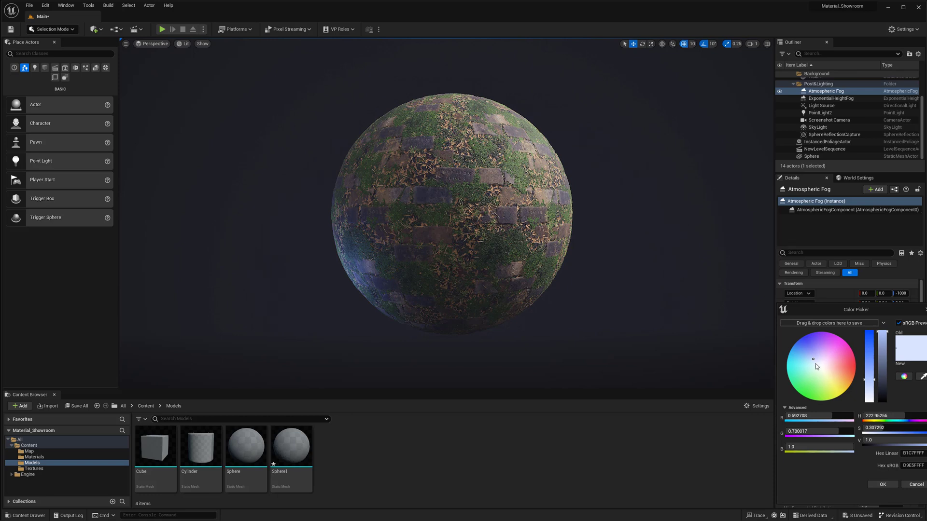
pyautogui.click(817, 354)
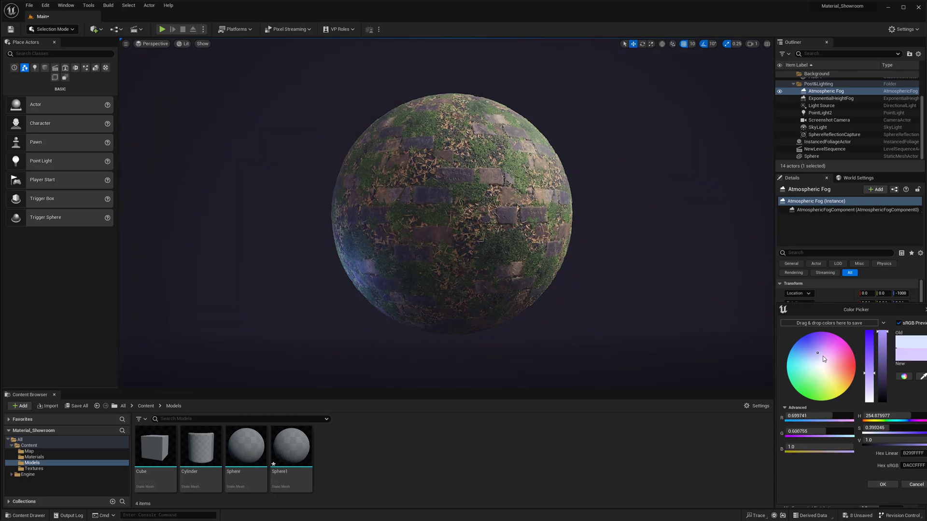
pyautogui.moveTo(823, 356)
pyautogui.mouseDown()
pyautogui.moveTo(840, 369)
pyautogui.moveTo(837, 389)
pyautogui.moveTo(812, 358)
pyautogui.mouseUp()
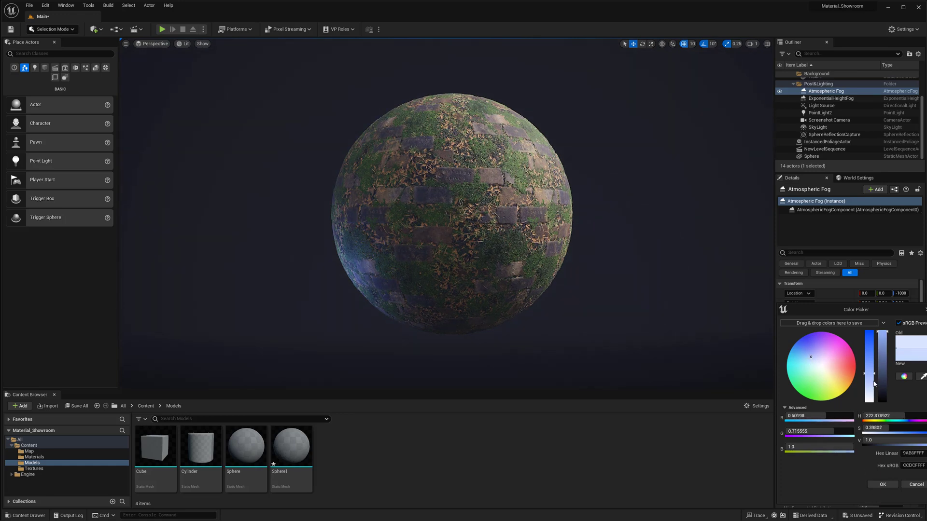
pyautogui.moveTo(874, 384); pyautogui.dragTo(872, 367)
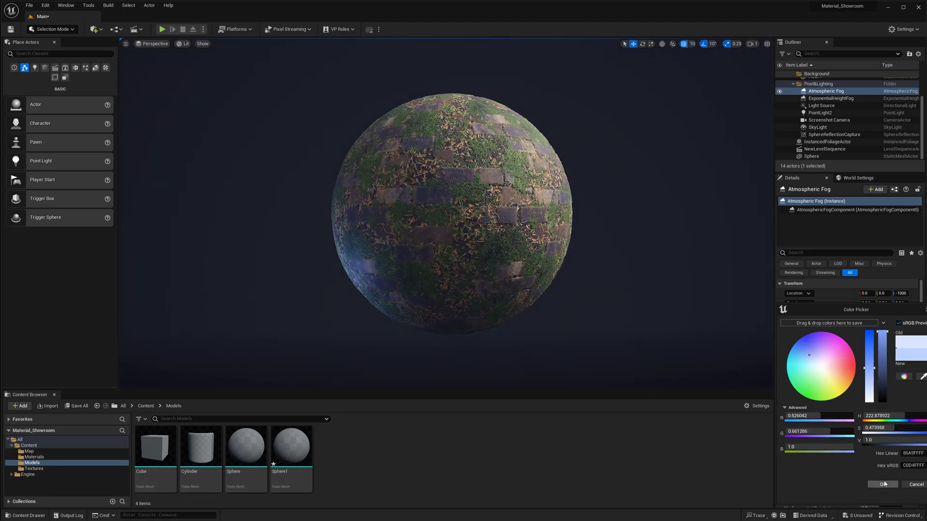
pyautogui.click(884, 484)
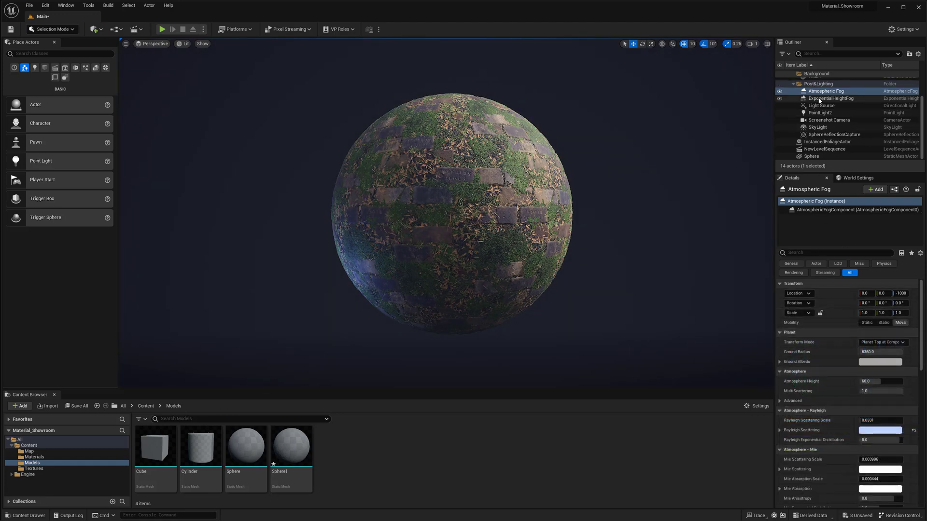
# Select the ExponentialHeightFog and hide then show it to compare the fog's effect.
pyautogui.click(815, 99)
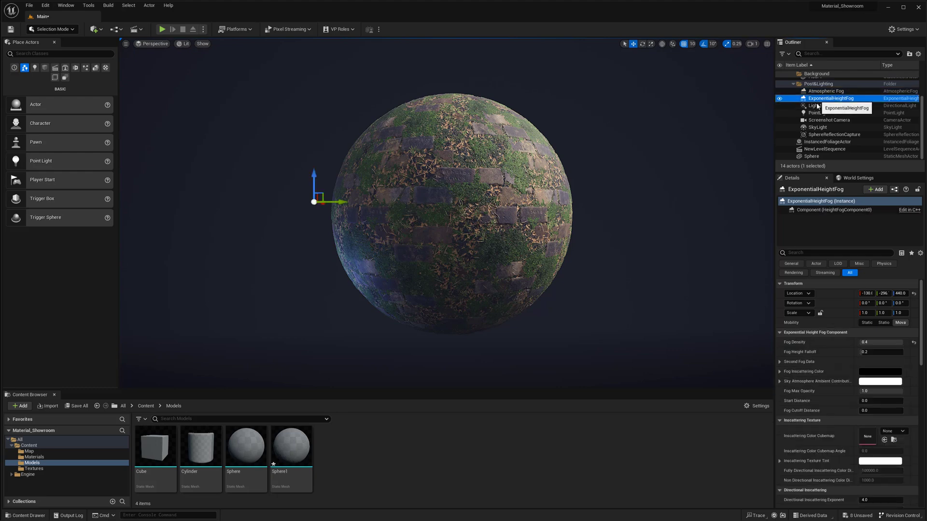
pyautogui.click(779, 99)
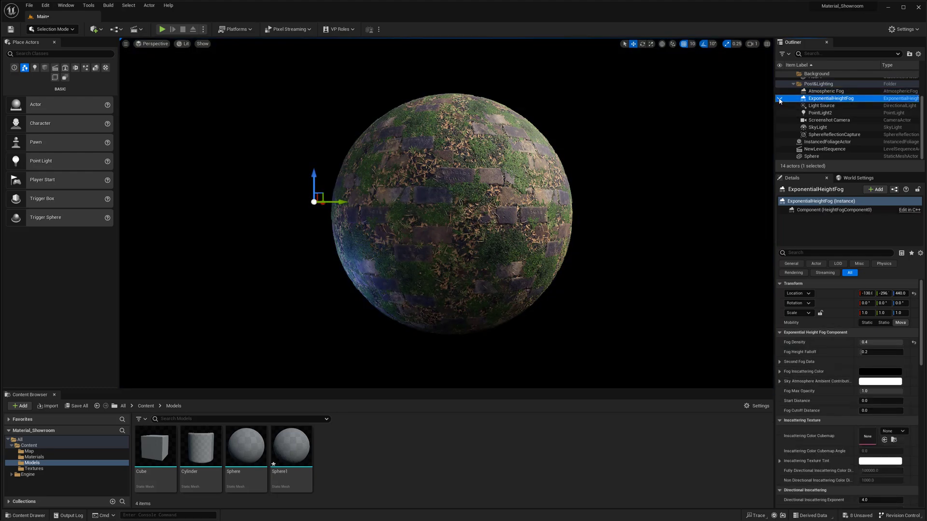
pyautogui.click(779, 99)
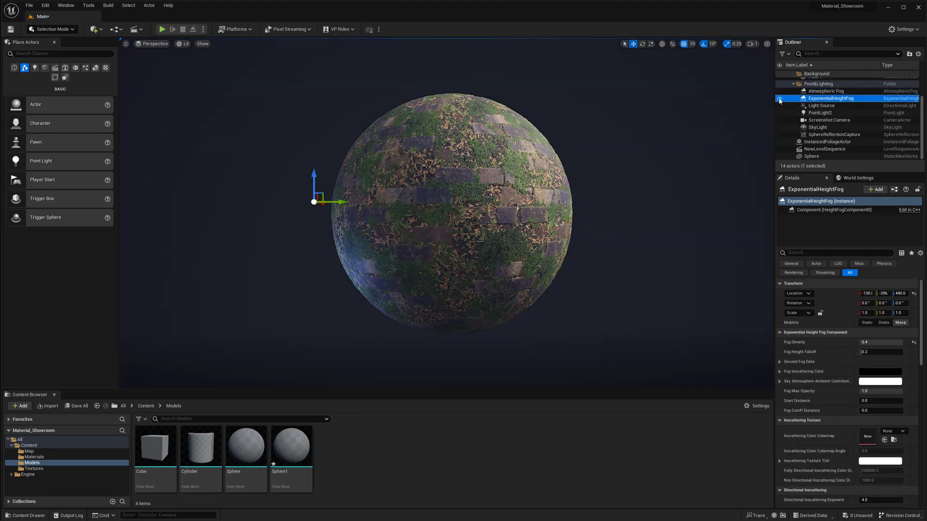
# Set the fog's Fog Density to 0.2, then to 0.3, and commit the value.
pyautogui.click(882, 342)
pyautogui.write('.2')
pyautogui.press('Return')
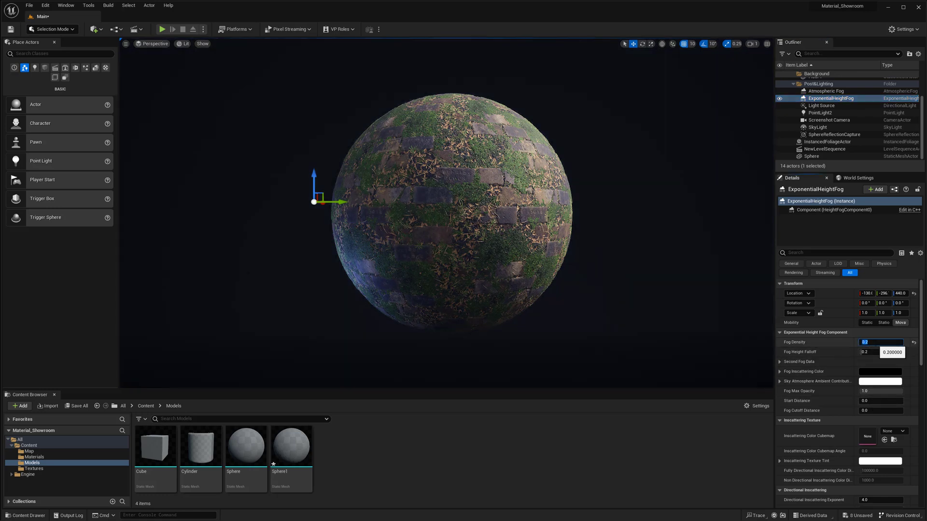
pyautogui.click(884, 342)
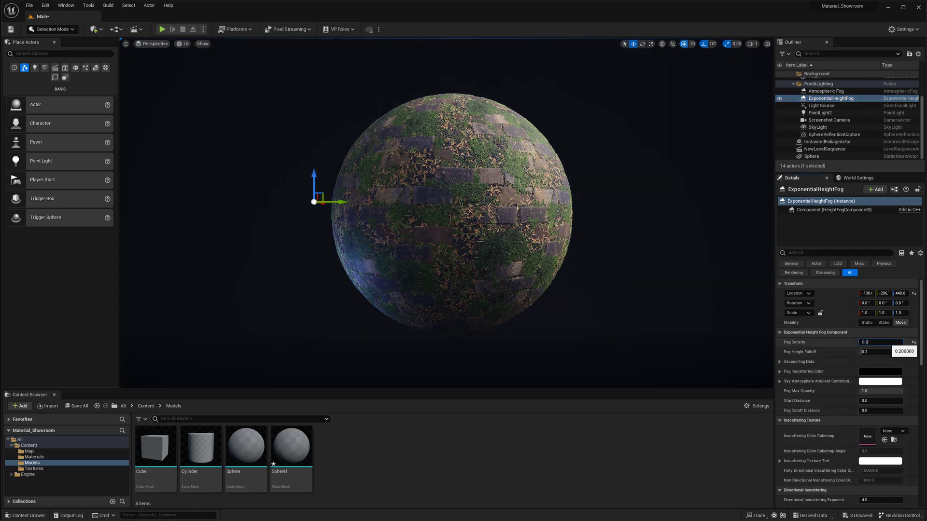
pyautogui.write('.3')
pyautogui.press('Return')
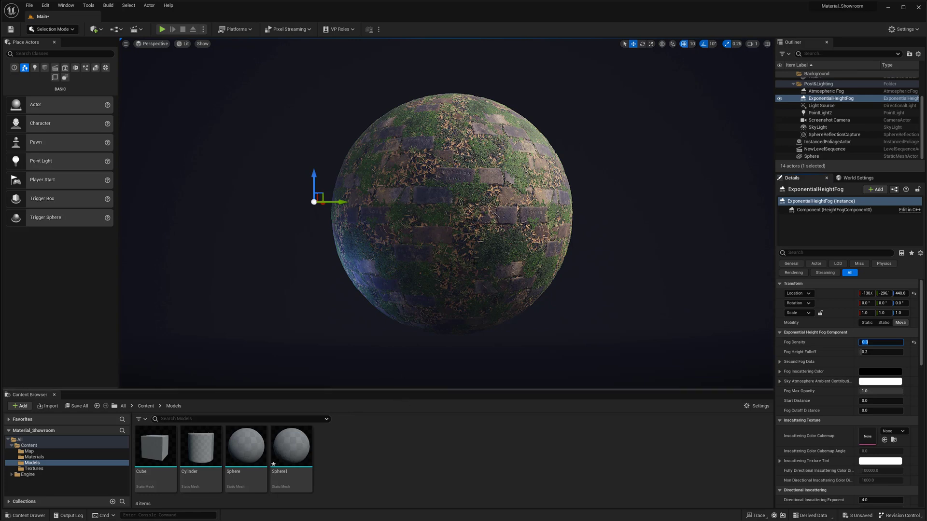
pyautogui.click(367, 461)
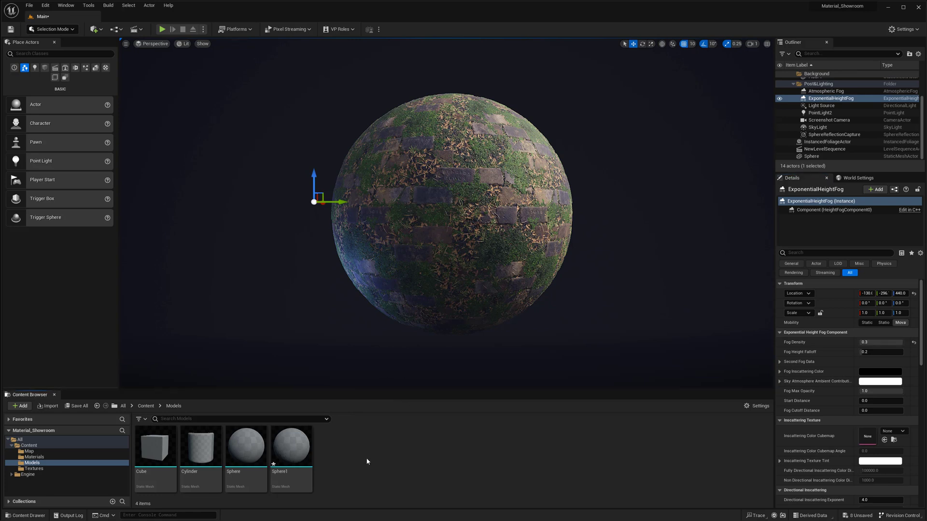
# Assign the Cylinder mesh to the Sphere actor, then swap its Static Mesh back to Sphere.
pyautogui.click(434, 213)
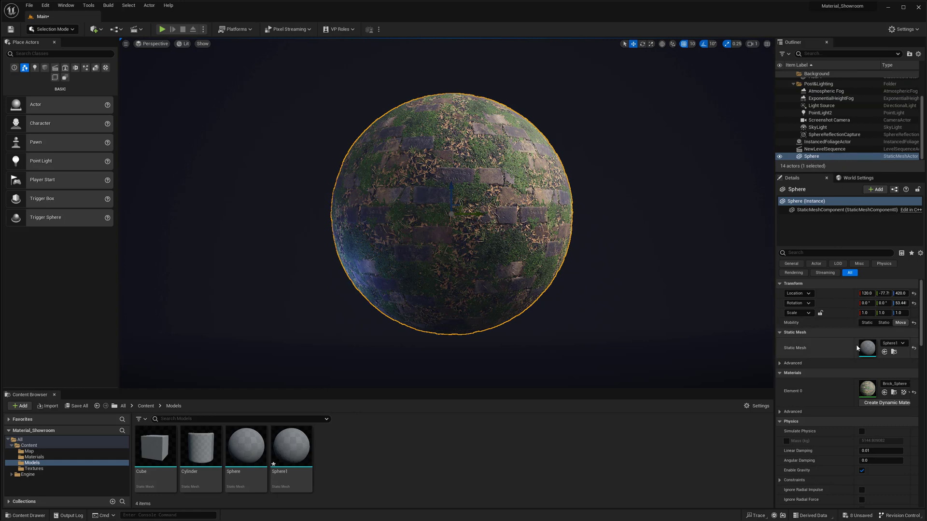
pyautogui.click(217, 453)
pyautogui.moveTo(217, 452); pyautogui.dragTo(848, 344)
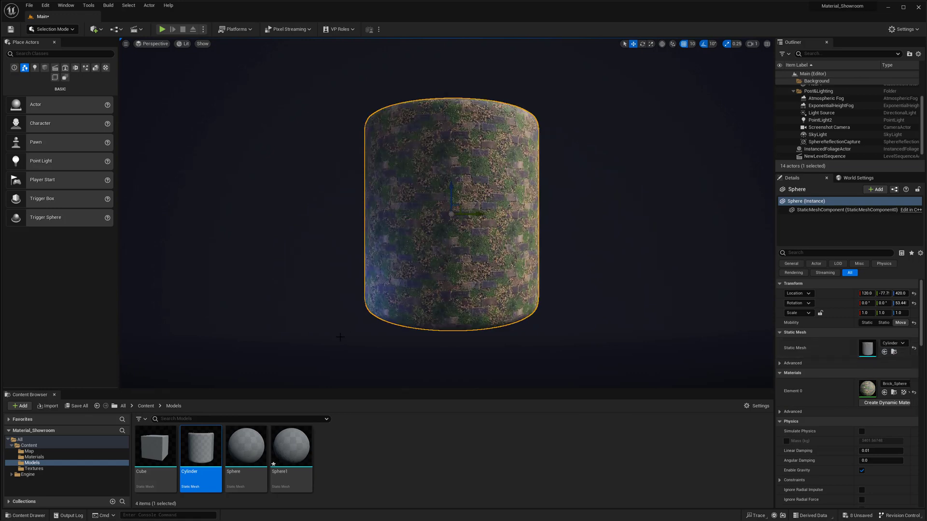
pyautogui.moveTo(246, 447); pyautogui.dragTo(865, 343)
pyautogui.moveTo(796, 331); pyautogui.dragTo(868, 348)
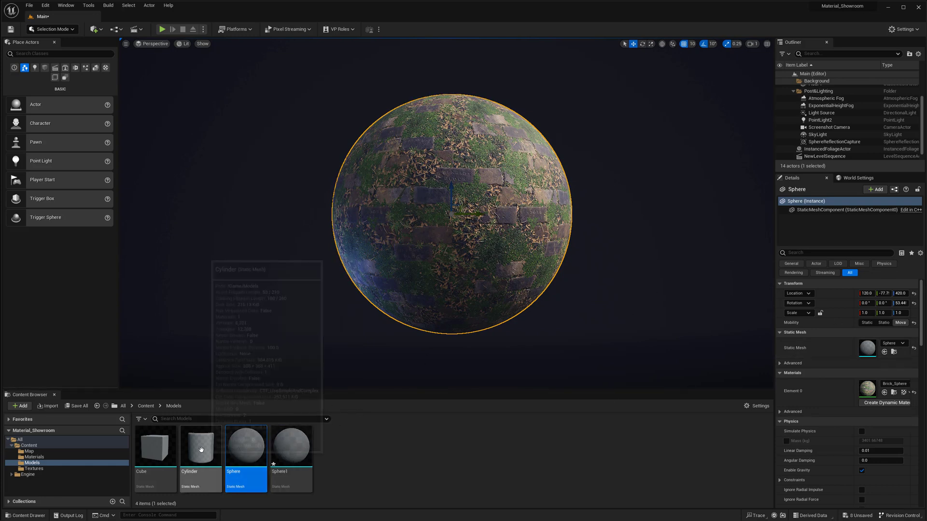
pyautogui.moveTo(200, 447); pyautogui.dragTo(873, 348)
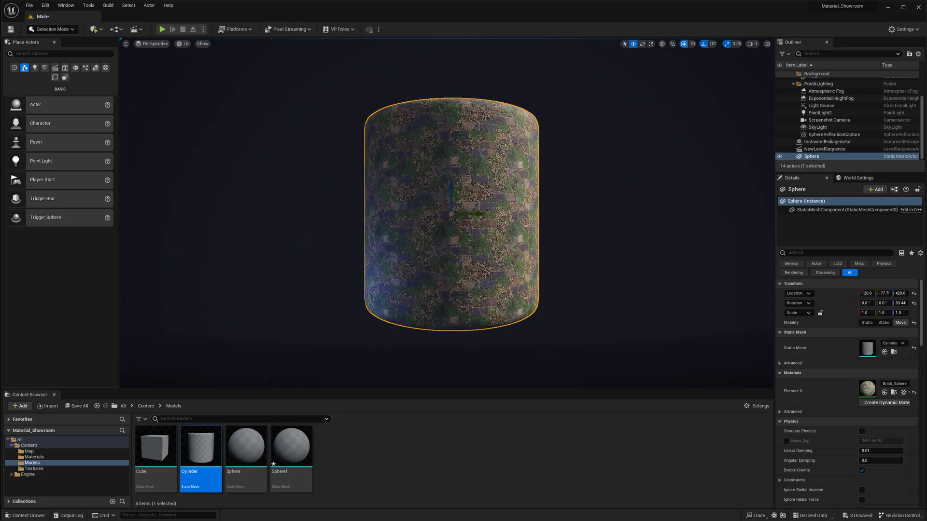
pyautogui.moveTo(246, 447); pyautogui.dragTo(869, 351)
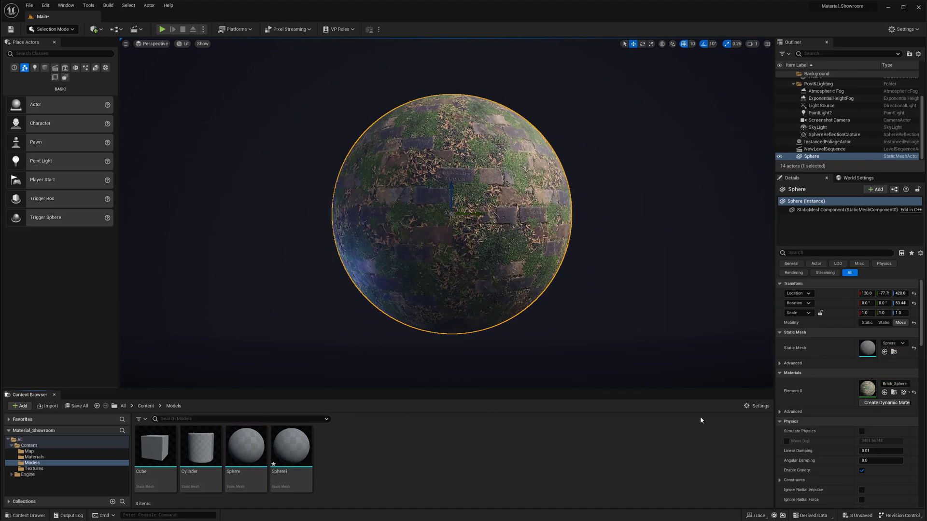
# Open the Brick_Sphere material to review its parameters, close it, and return to Content.
pyautogui.doubleClick(867, 388)
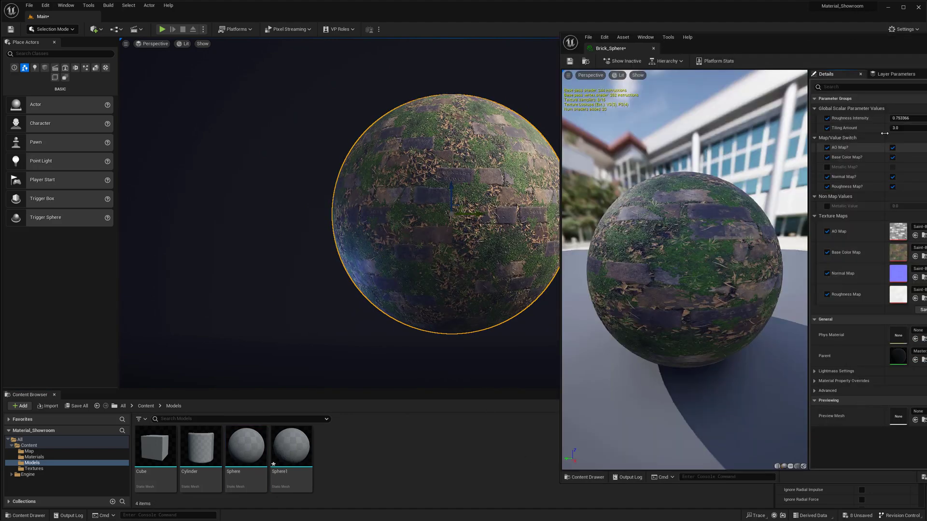
pyautogui.click(654, 48)
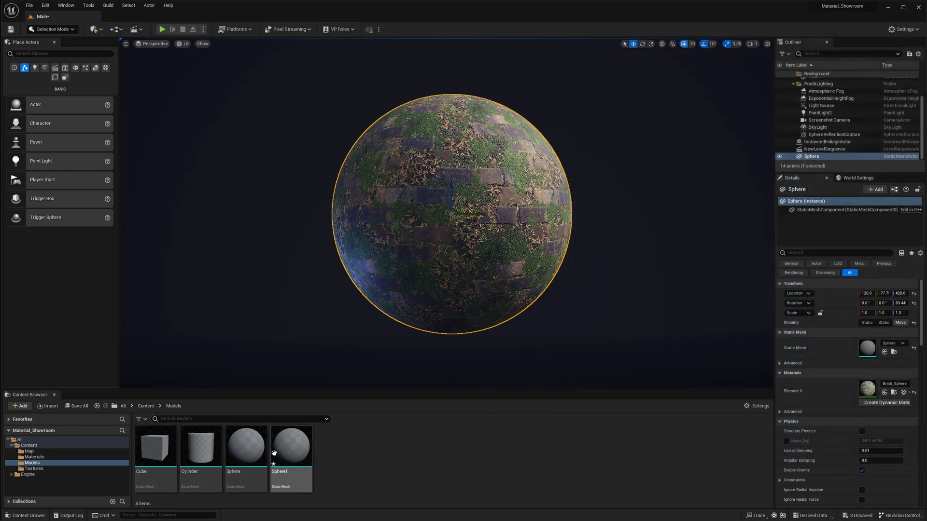
pyautogui.click(146, 406)
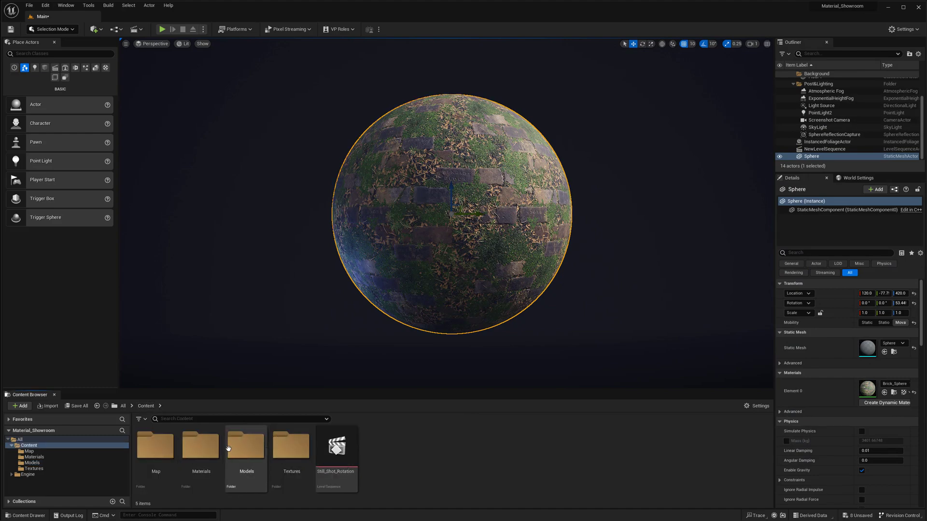
# Reopen Brick_Sphere from the Materials folder, close it, and return to the Content folder.
pyautogui.doubleClick(202, 447)
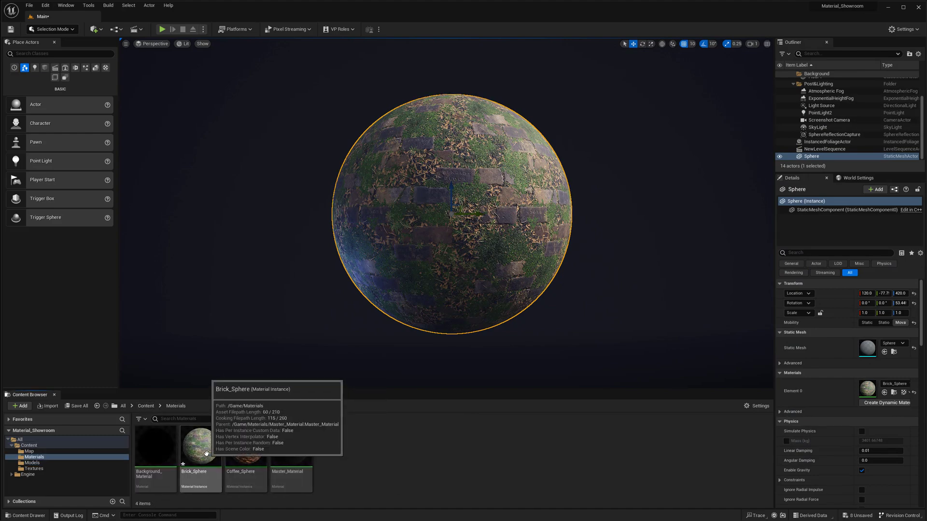
pyautogui.doubleClick(202, 448)
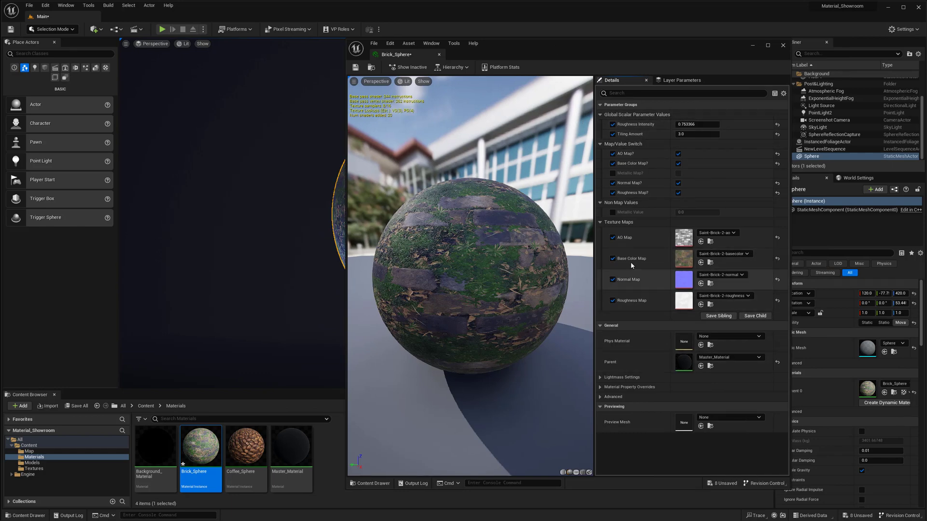
pyautogui.click(440, 55)
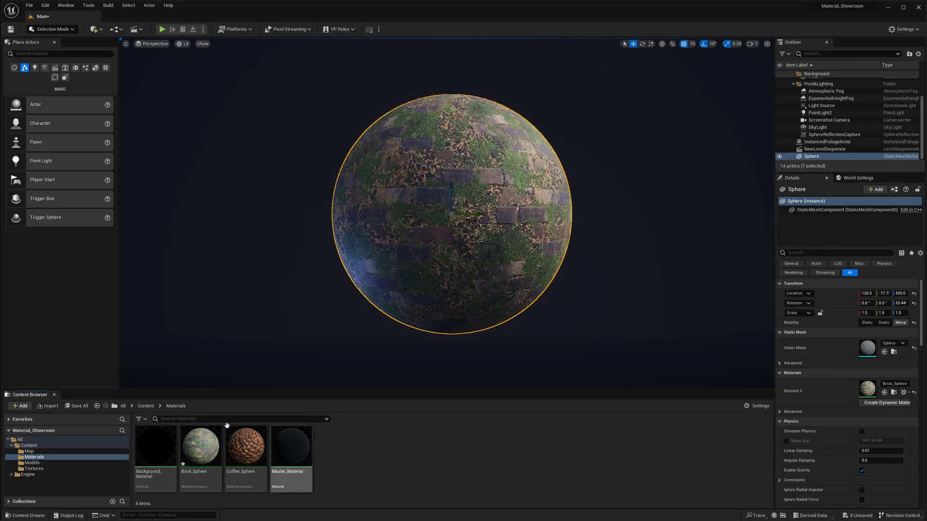
pyautogui.click(146, 406)
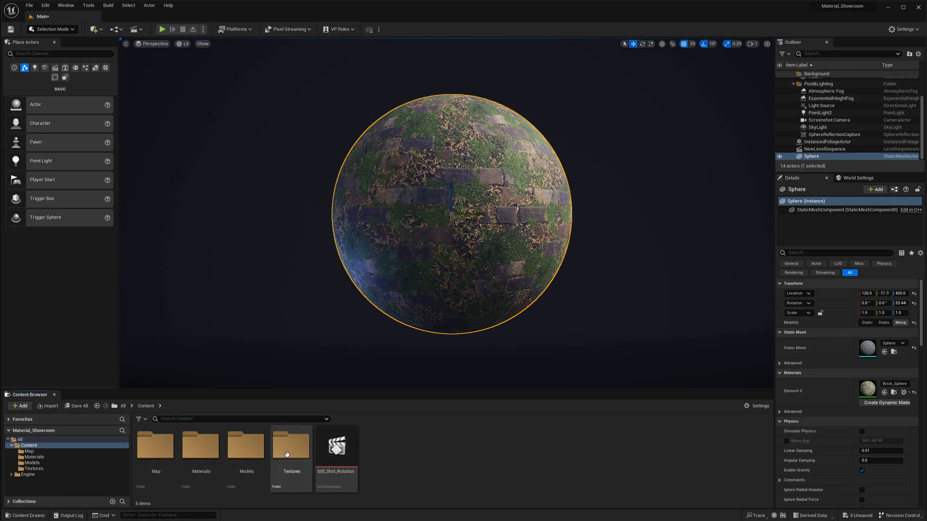
pyautogui.click(246, 449)
pyautogui.click(336, 447)
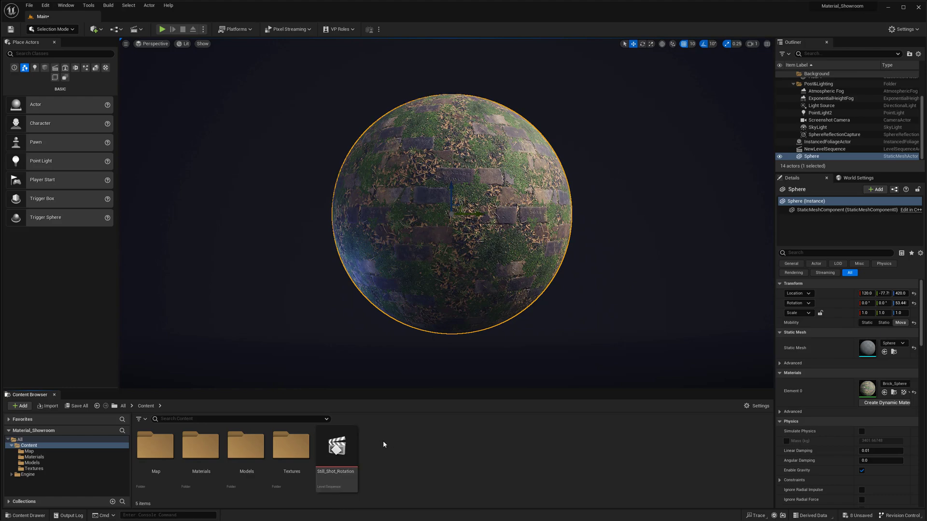
# Save all modified assets, simulate to watch the sphere spin, then stop and reselect the sphere.
pyautogui.click(77, 406)
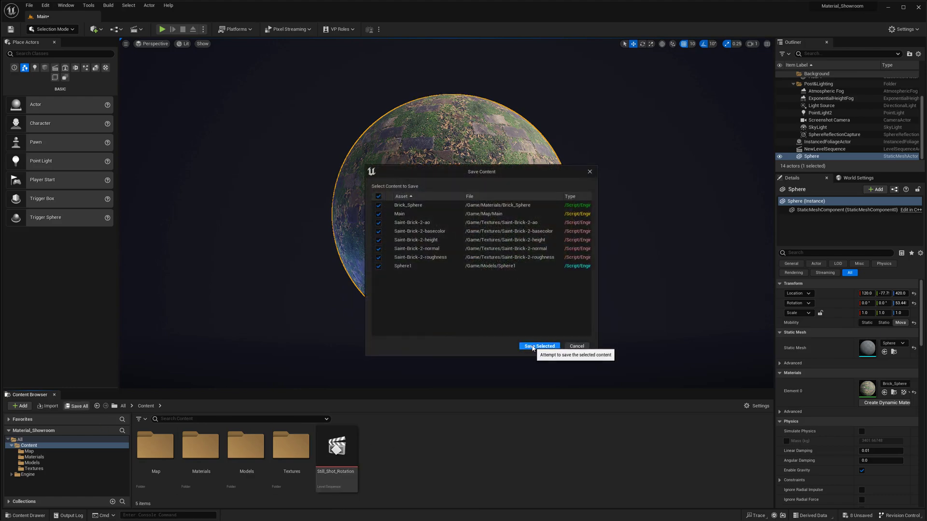
pyautogui.click(547, 347)
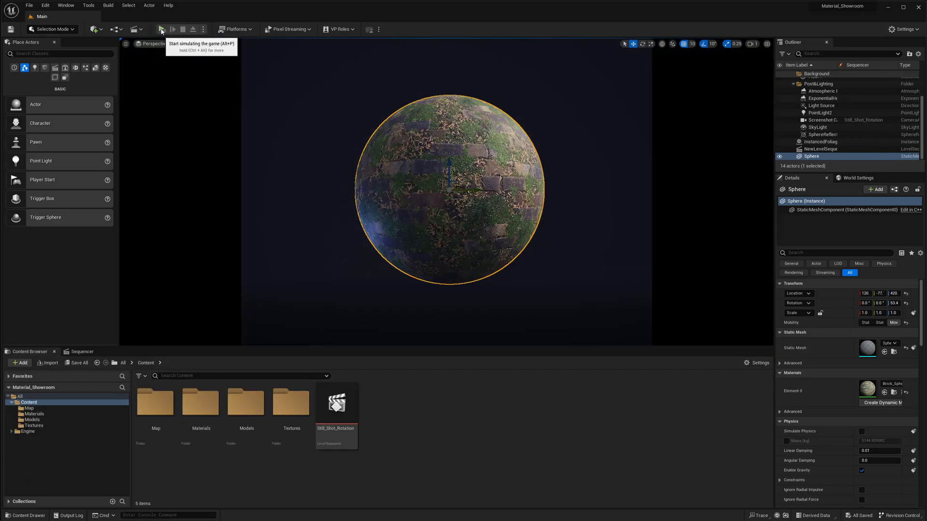
pyautogui.click(172, 30)
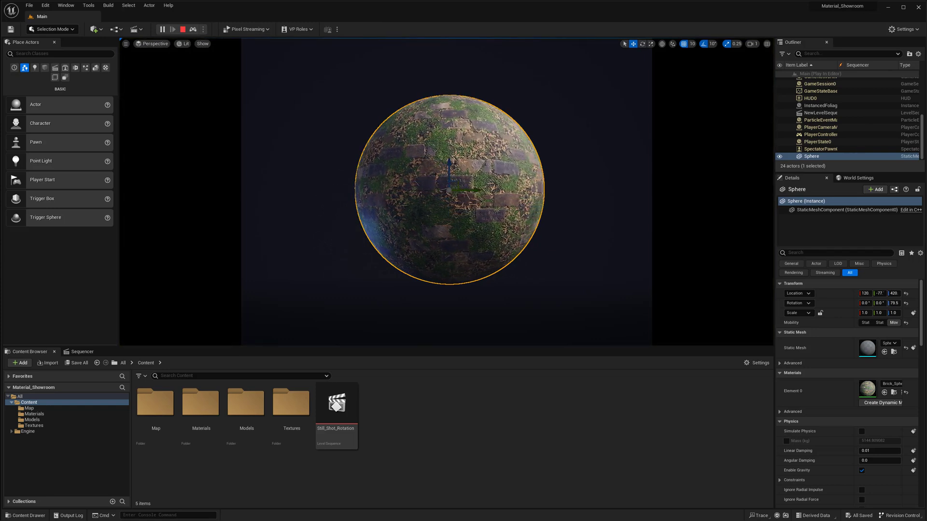
pyautogui.click(560, 188)
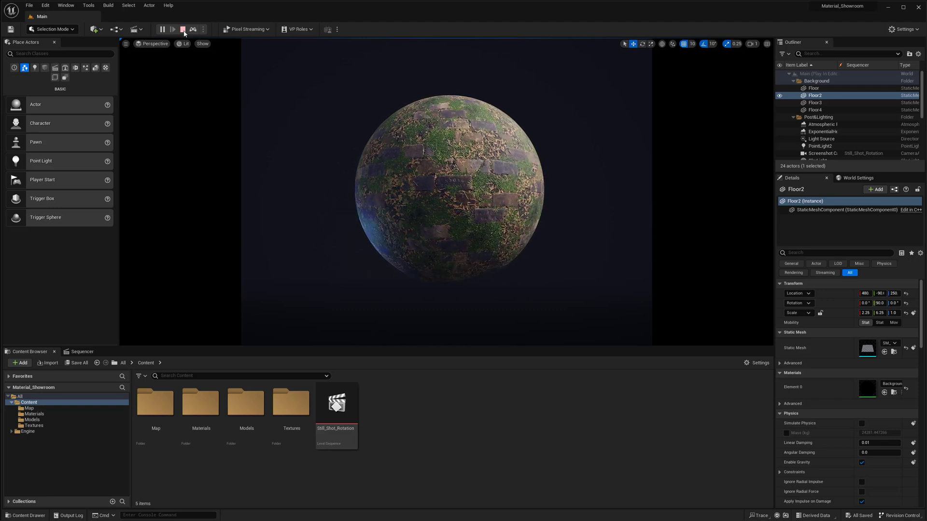
pyautogui.click(183, 29)
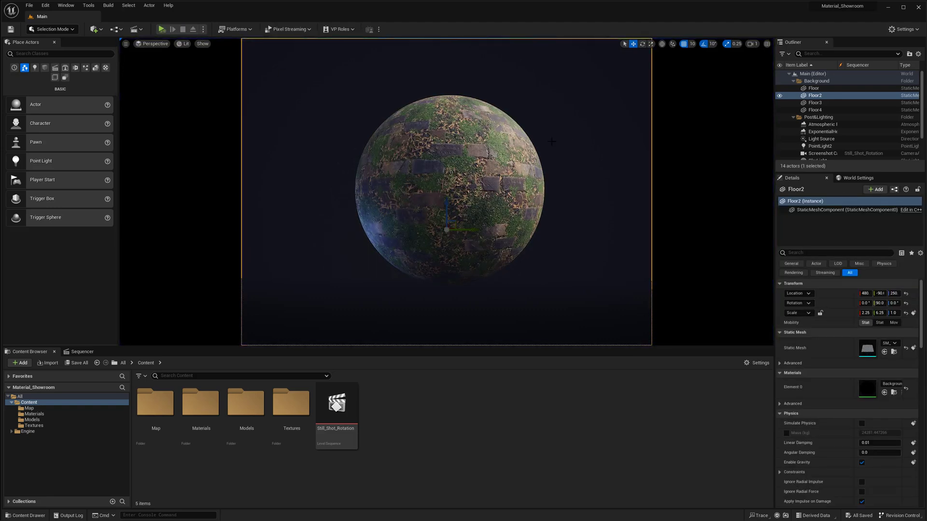
pyautogui.click(489, 164)
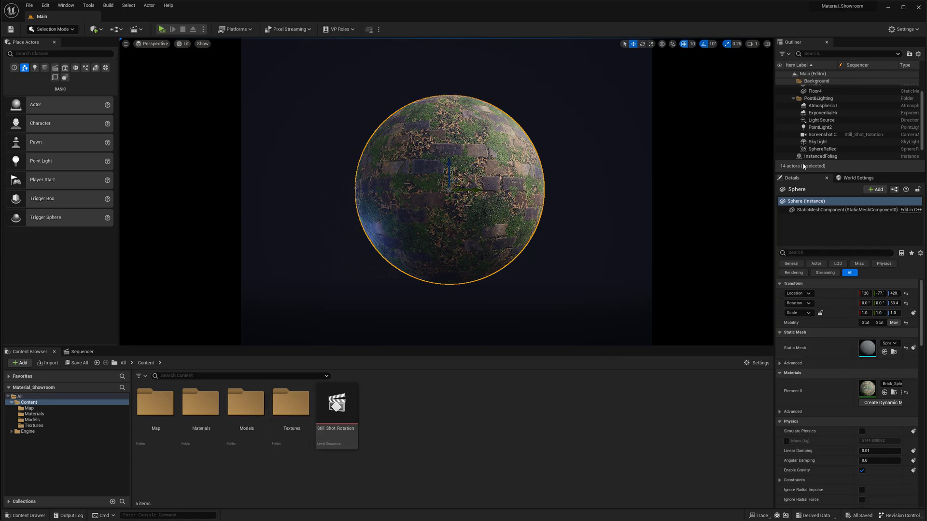
pyautogui.scroll(-1, 805, 159)
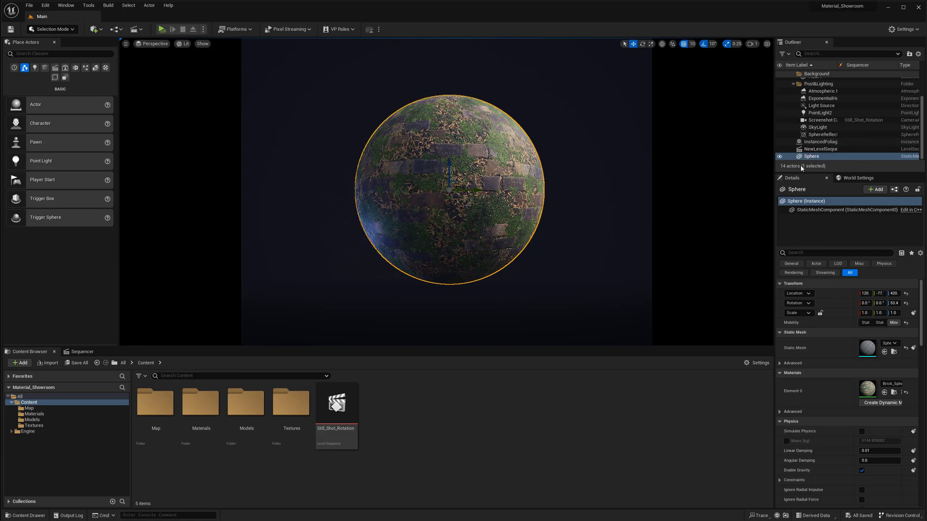
pyautogui.click(122, 30)
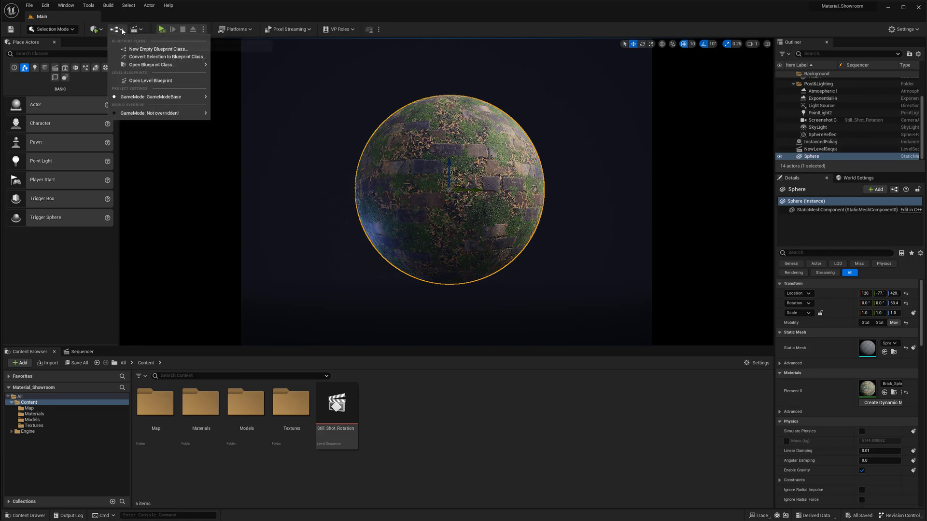
pyautogui.click(150, 81)
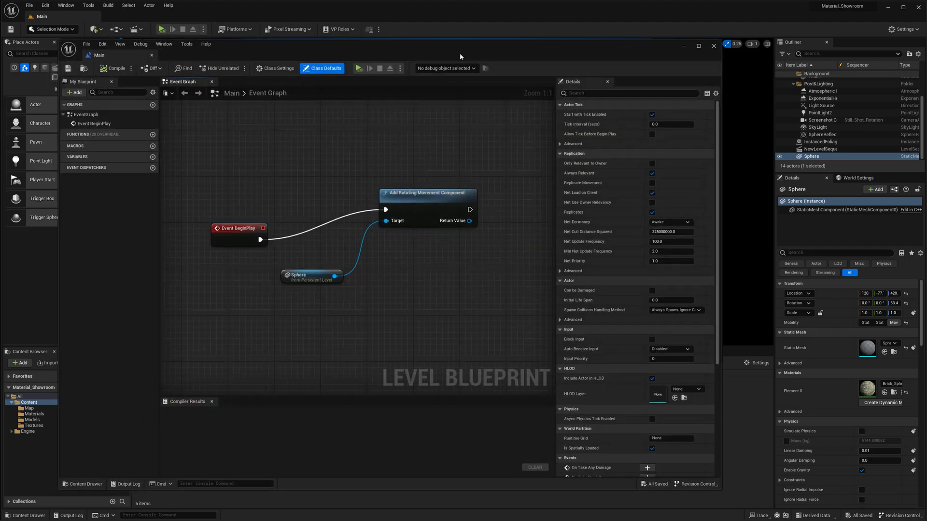
pyautogui.moveTo(409, 268); pyautogui.dragTo(404, 281, button='right')
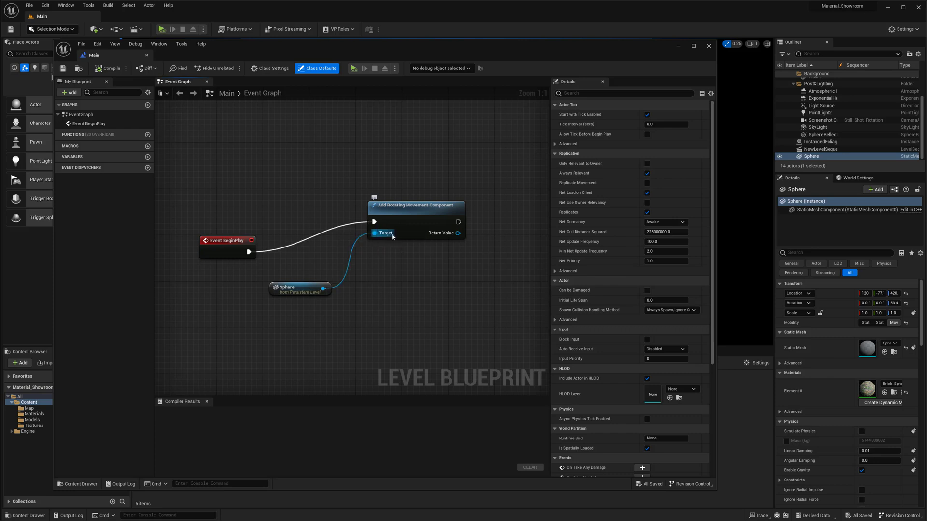
pyautogui.click(415, 225)
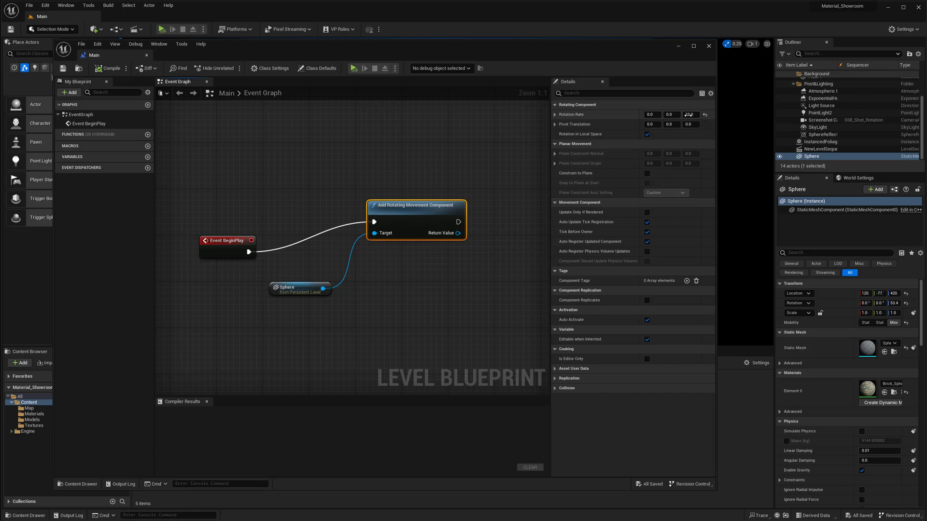
pyautogui.click(147, 56)
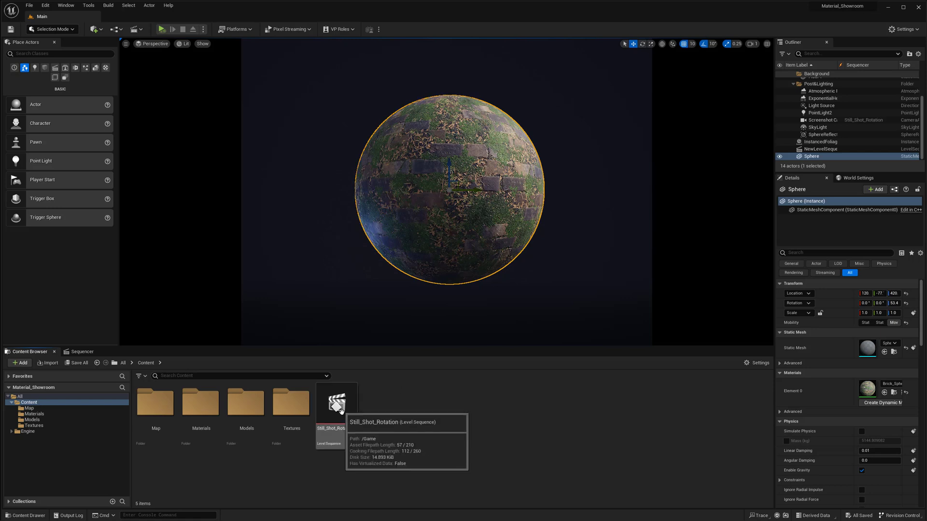
# Open Still_Shot_Rotation in Sequencer at the first frame, viewing through its camera.
pyautogui.doubleClick(330, 394)
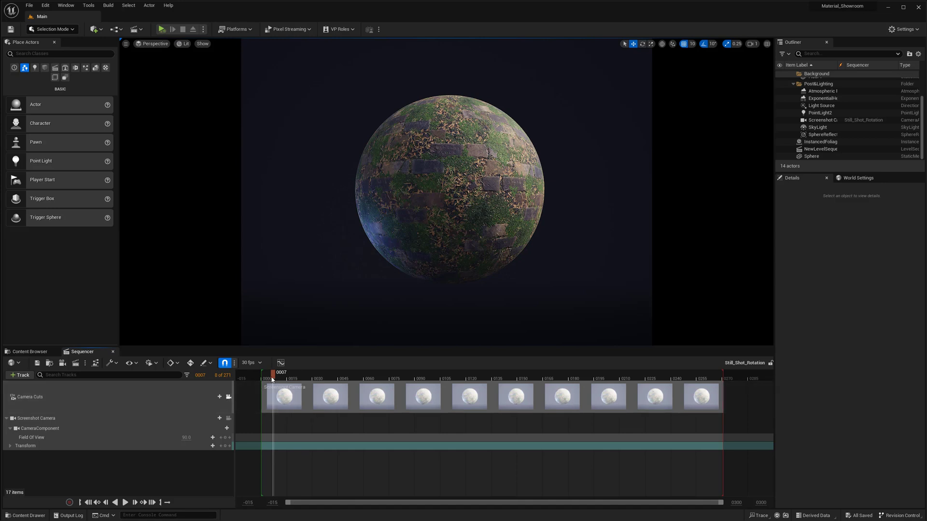
pyautogui.click(269, 380)
pyautogui.moveTo(269, 379); pyautogui.dragTo(263, 380)
pyautogui.click(228, 397)
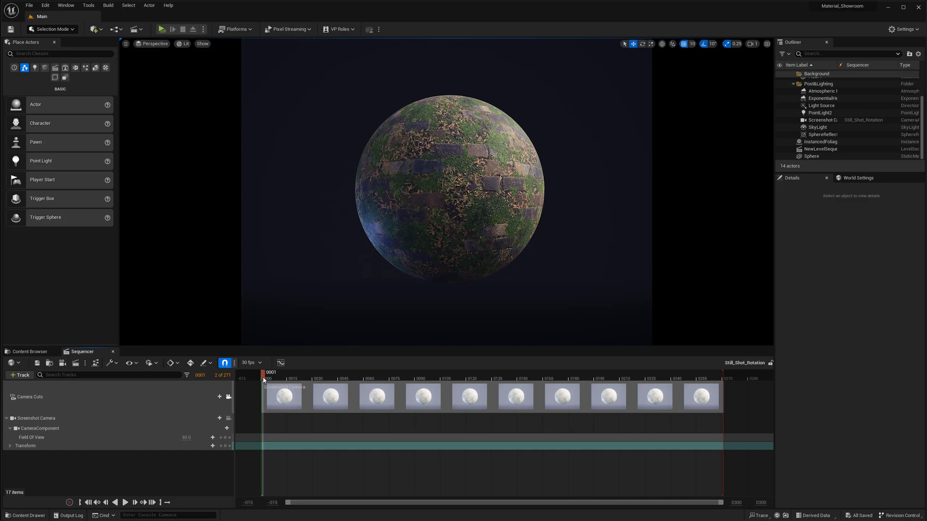
# Scrub the turntable across the timeline, ending at frame 90, and return to the Content Browser.
pyautogui.moveTo(264, 380)
pyautogui.mouseDown()
pyautogui.moveTo(679, 372)
pyautogui.moveTo(351, 374)
pyautogui.moveTo(265, 396)
pyautogui.mouseUp()
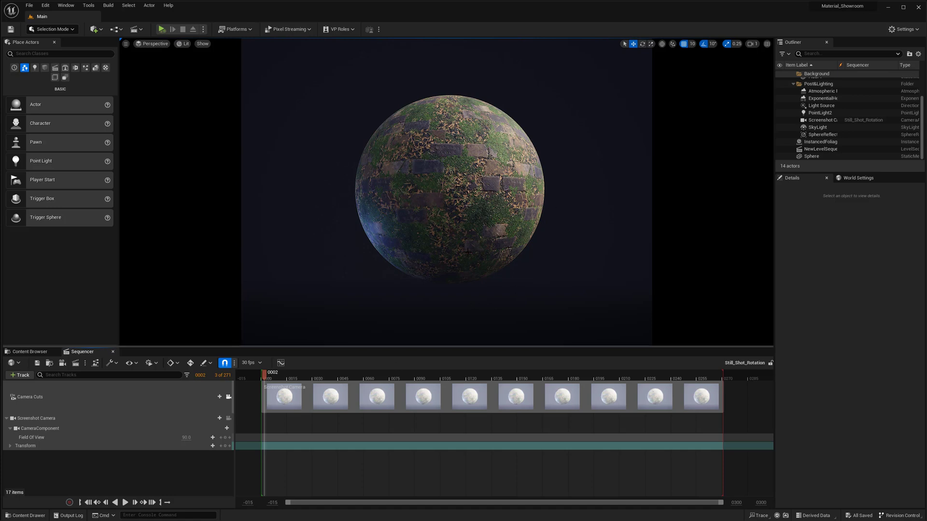
pyautogui.moveTo(266, 378); pyautogui.dragTo(297, 378)
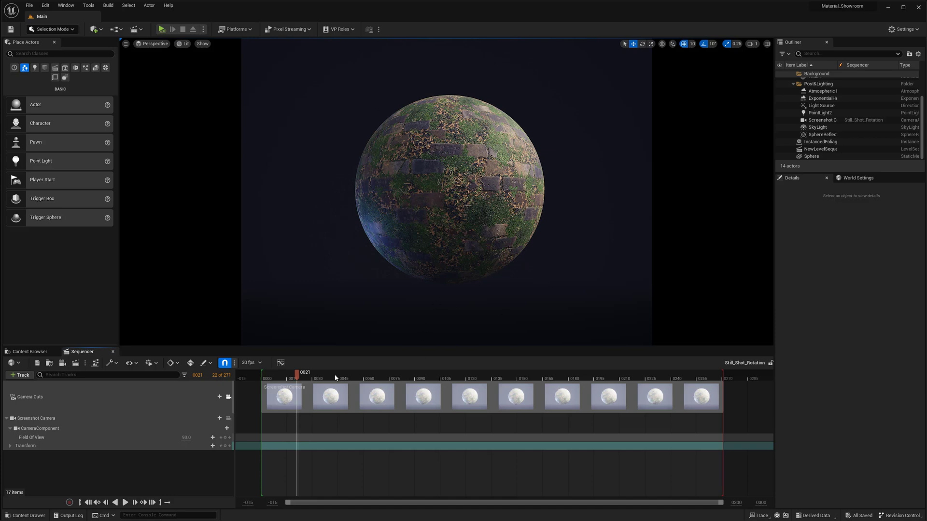
pyautogui.moveTo(298, 380); pyautogui.dragTo(676, 380)
pyautogui.click(414, 380)
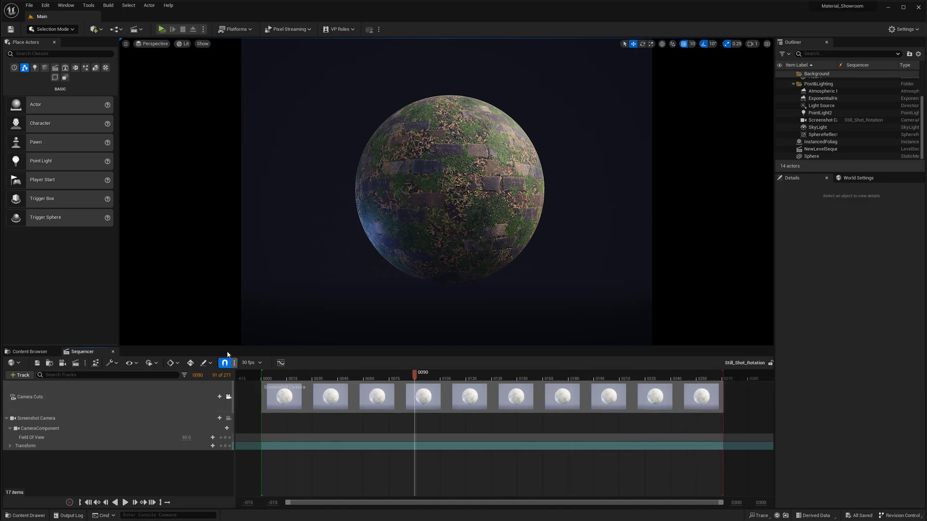
pyautogui.click(53, 352)
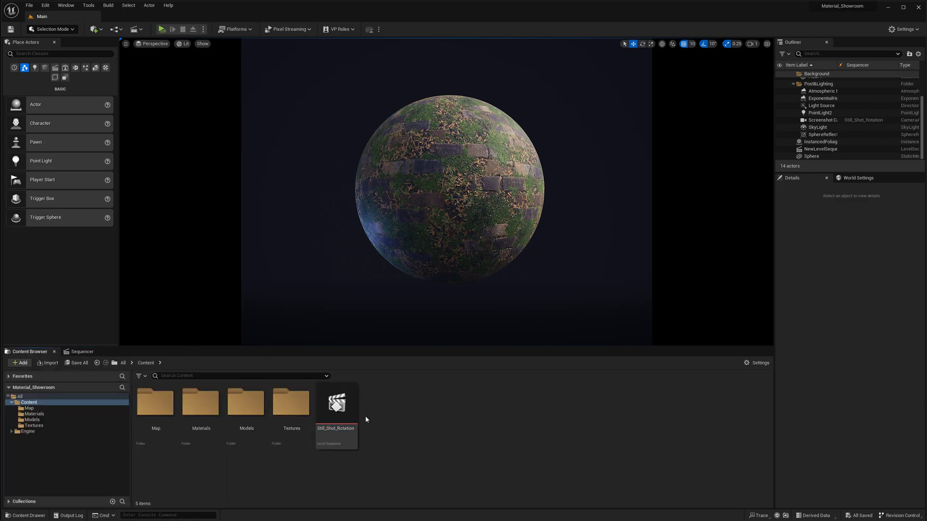